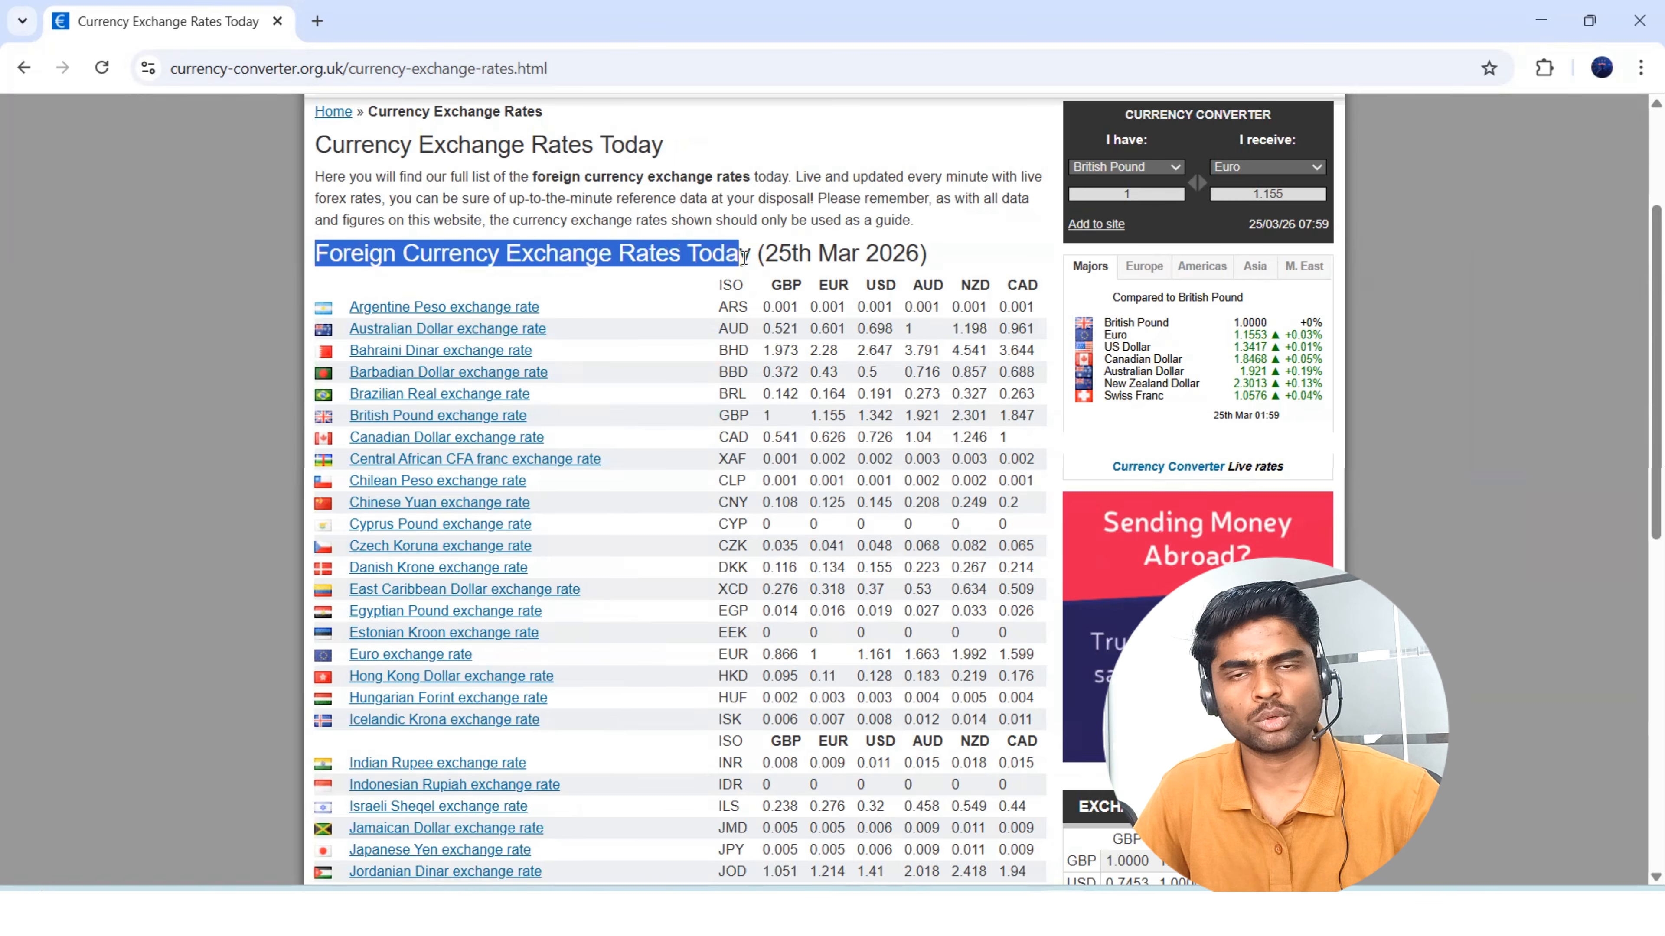
Copy the web address of the foreign currency exchange rates page.
click(727, 279)
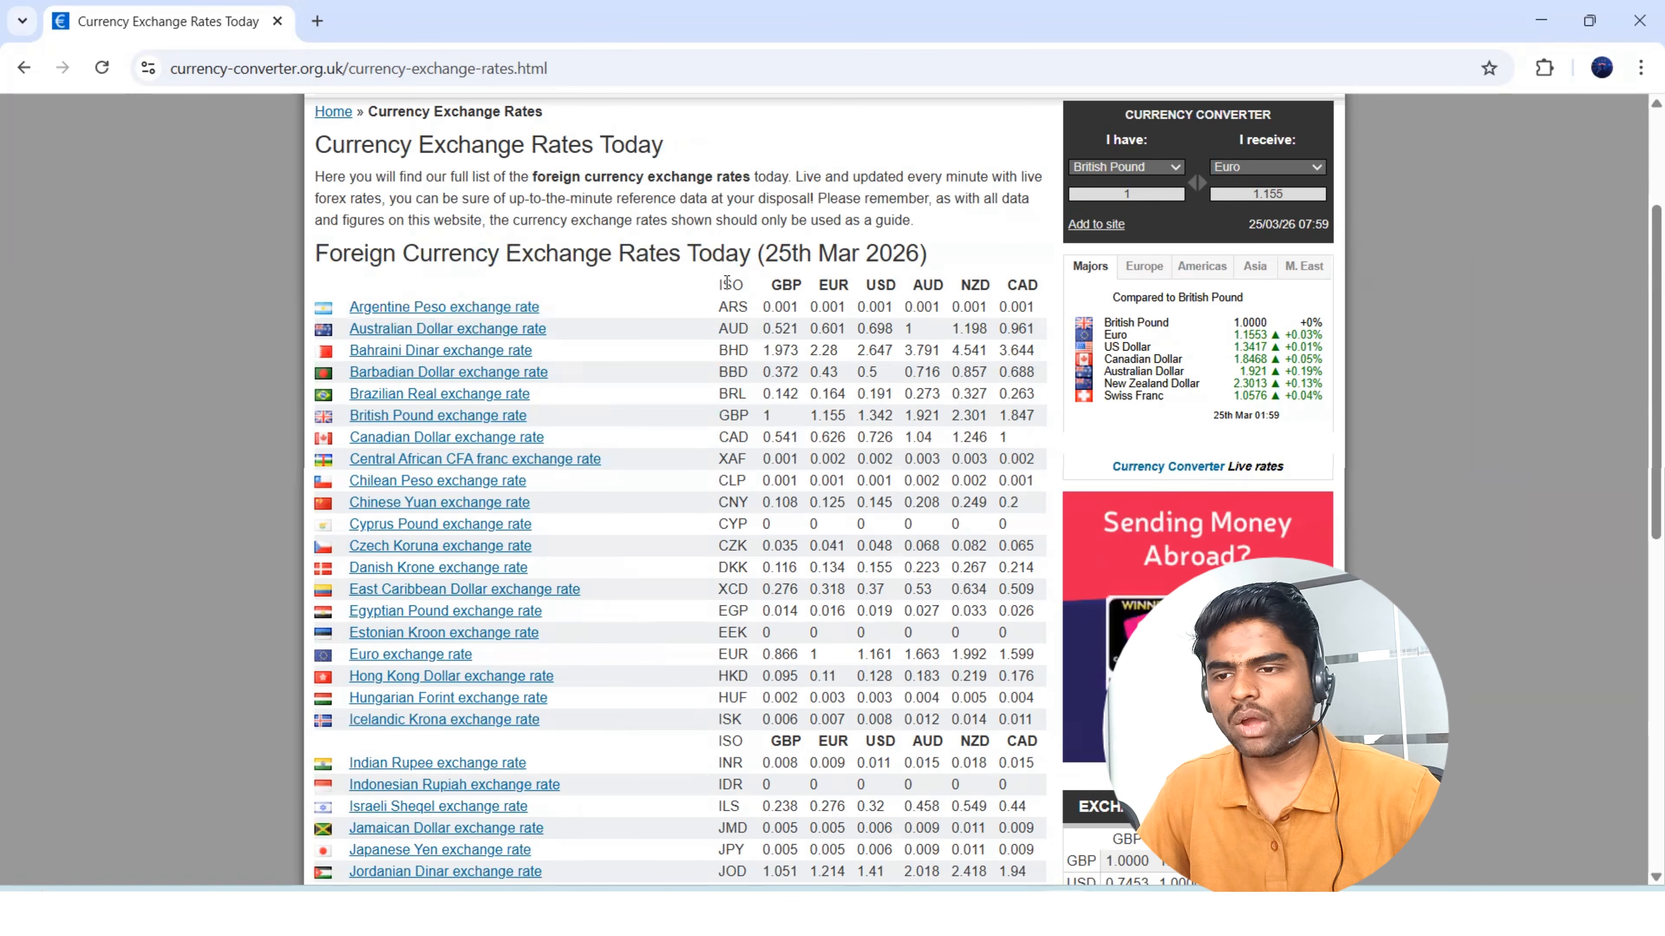
scroll(556, 350, down, 10)
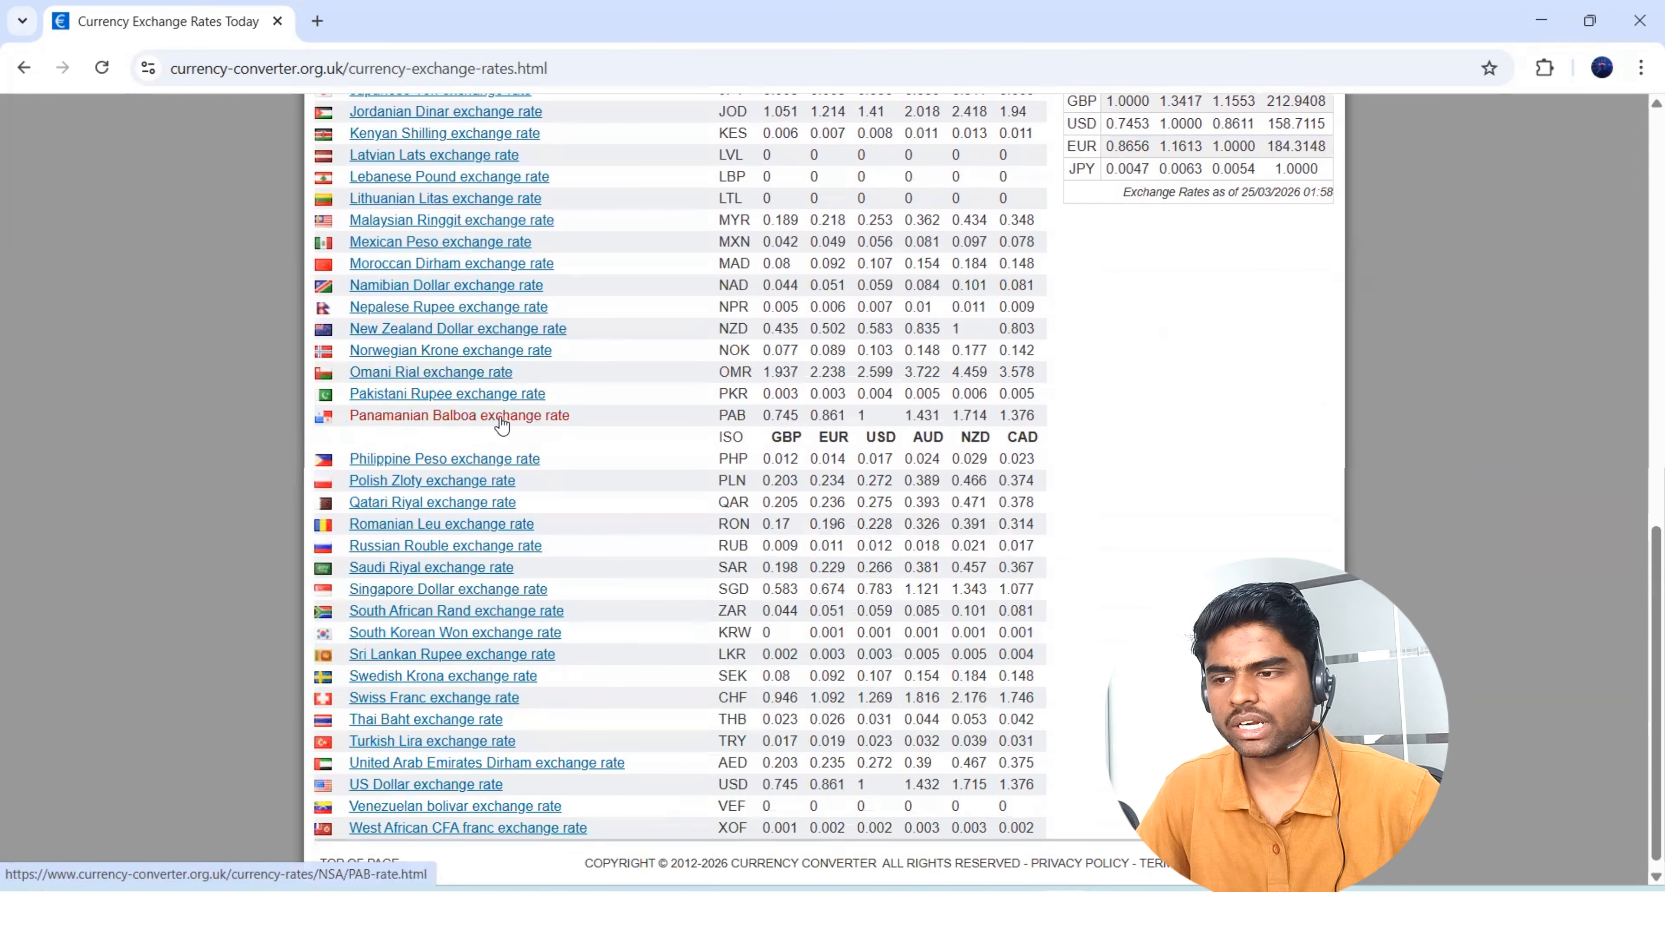
scroll(502, 427, up, 10)
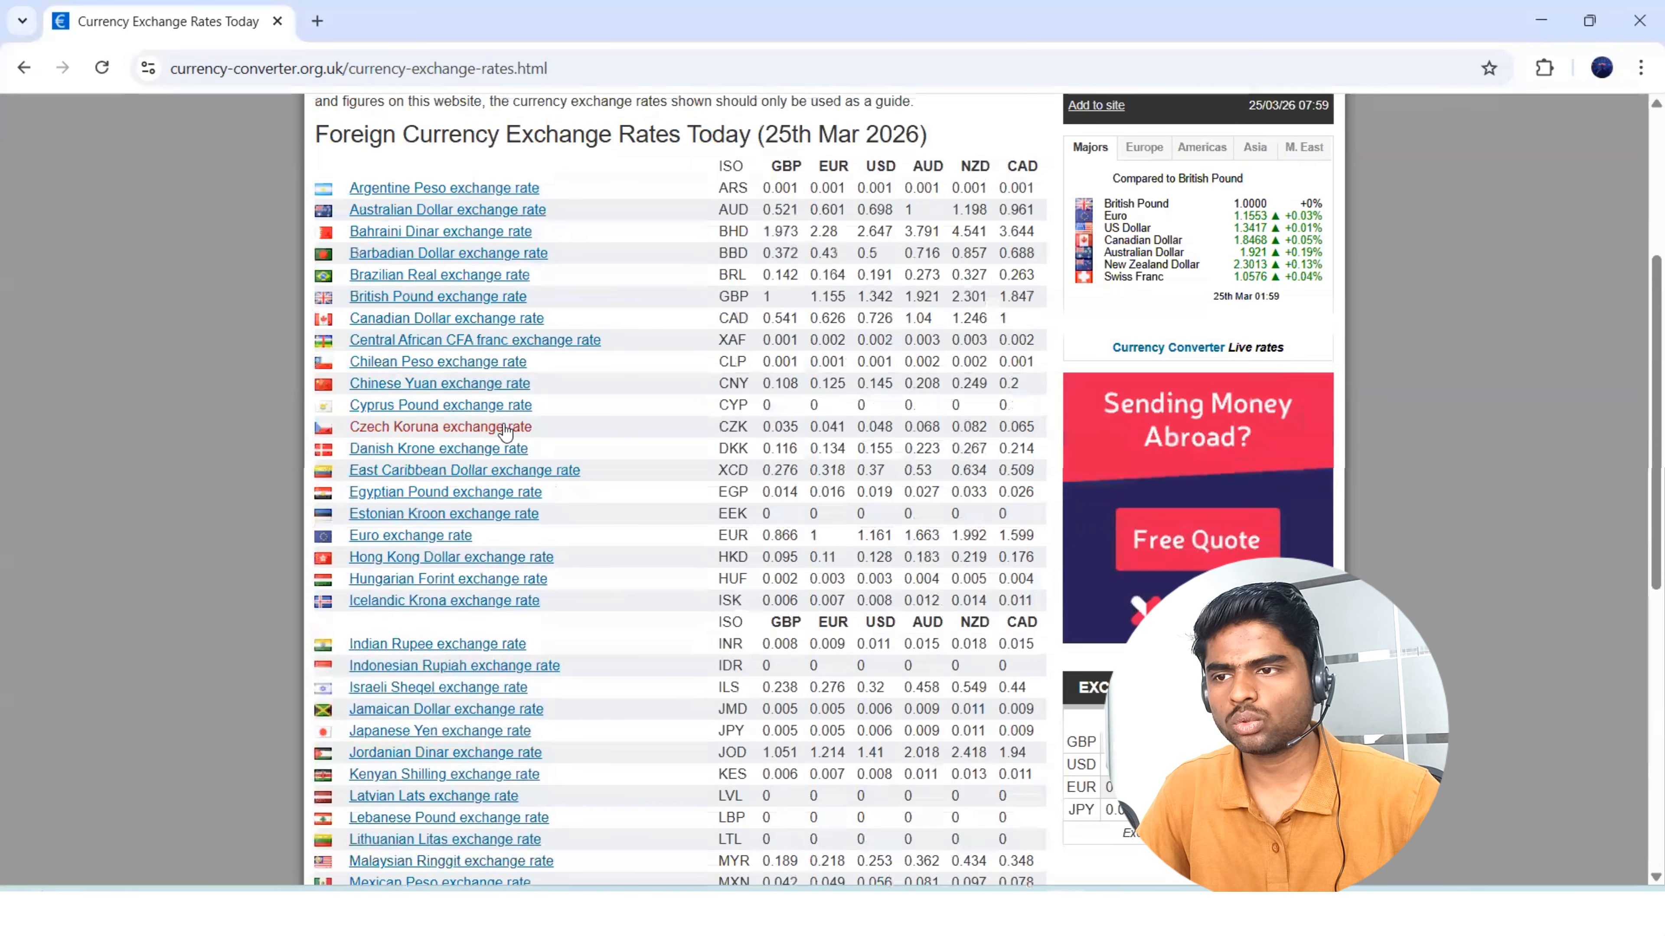
click(523, 72)
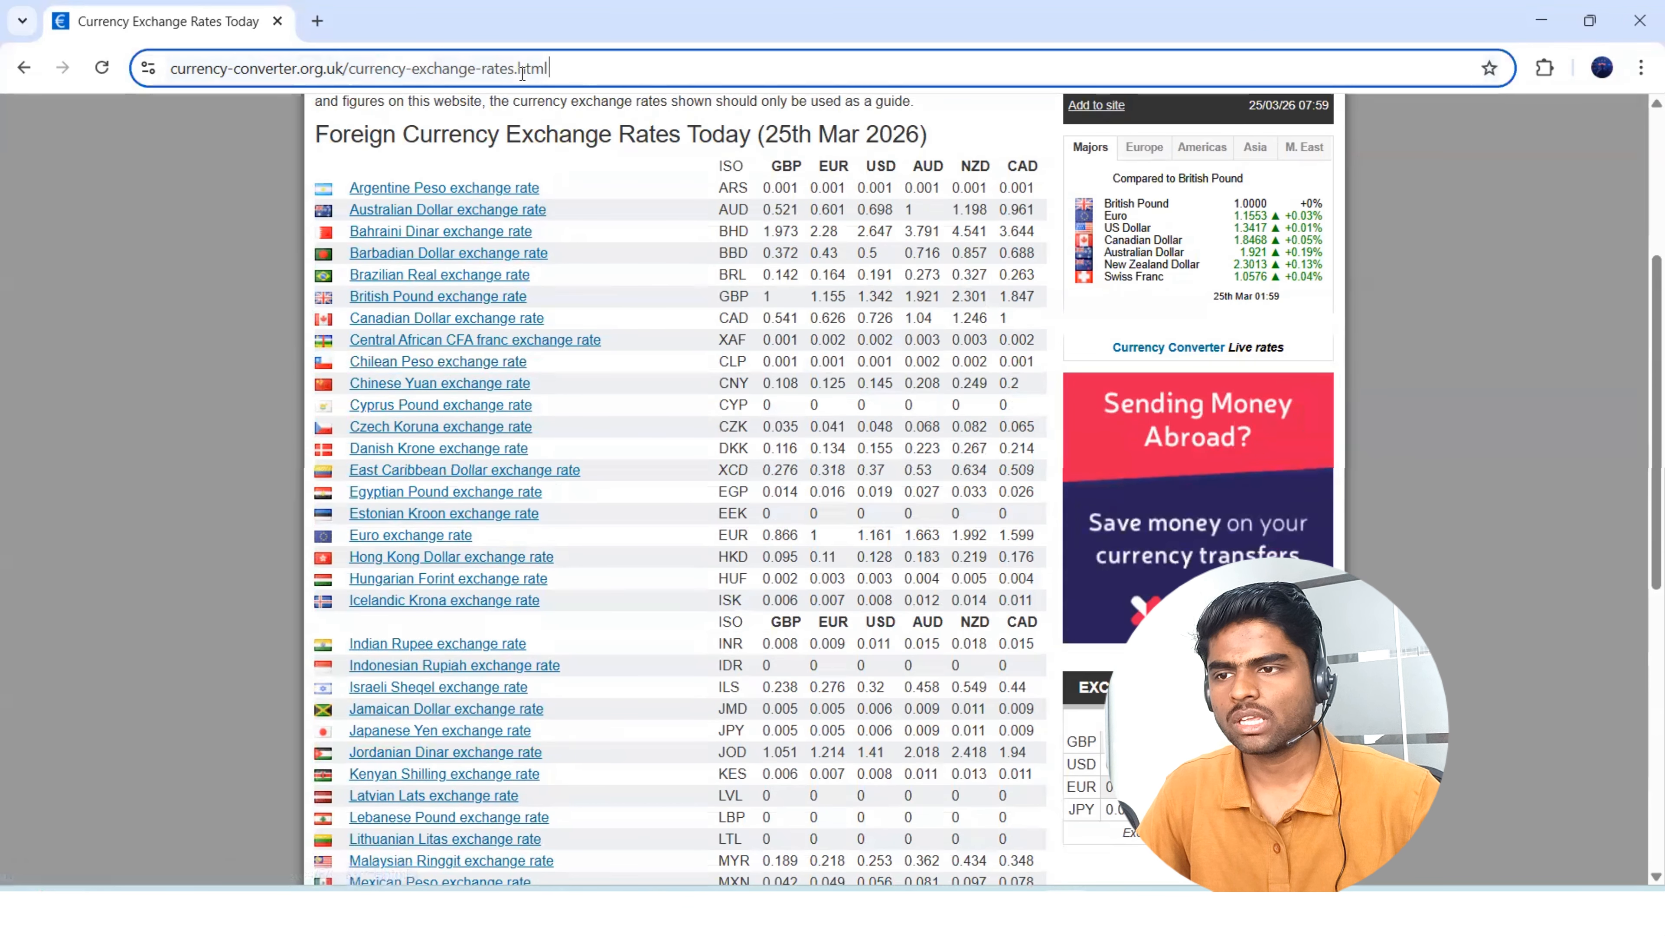
drag(549, 69, 172, 68)
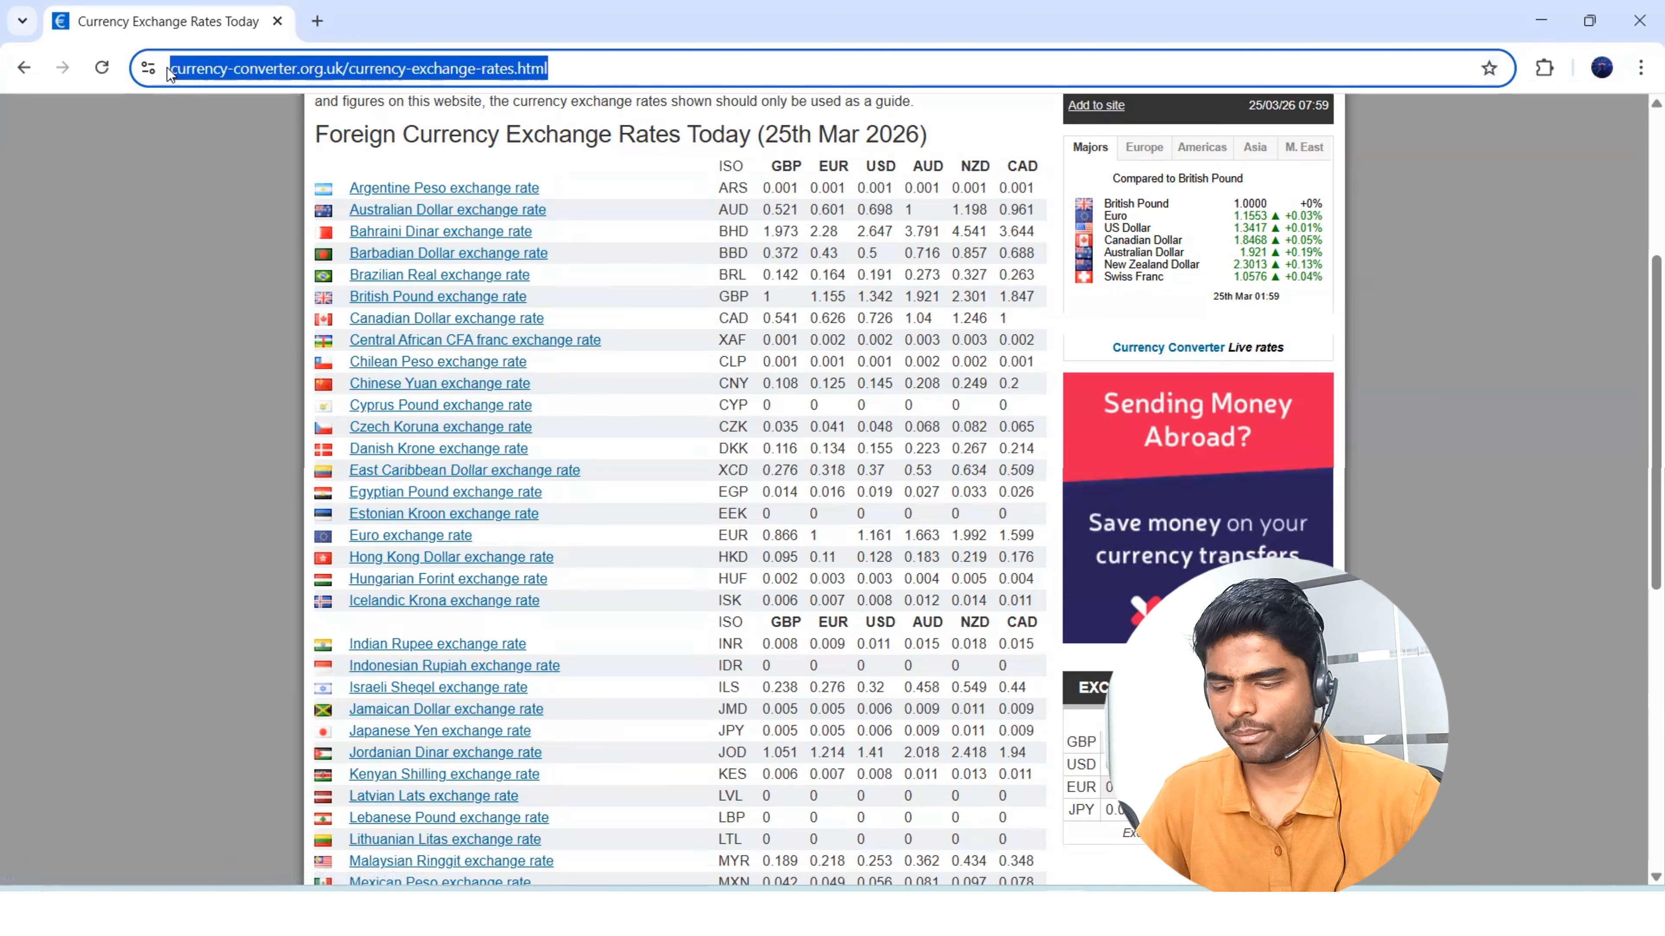
Switch to Power BI Desktop and start a Web connection from the Other category of data sources.
key(alt+Tab)
key(alt+Tab)
key(alt+Tab)
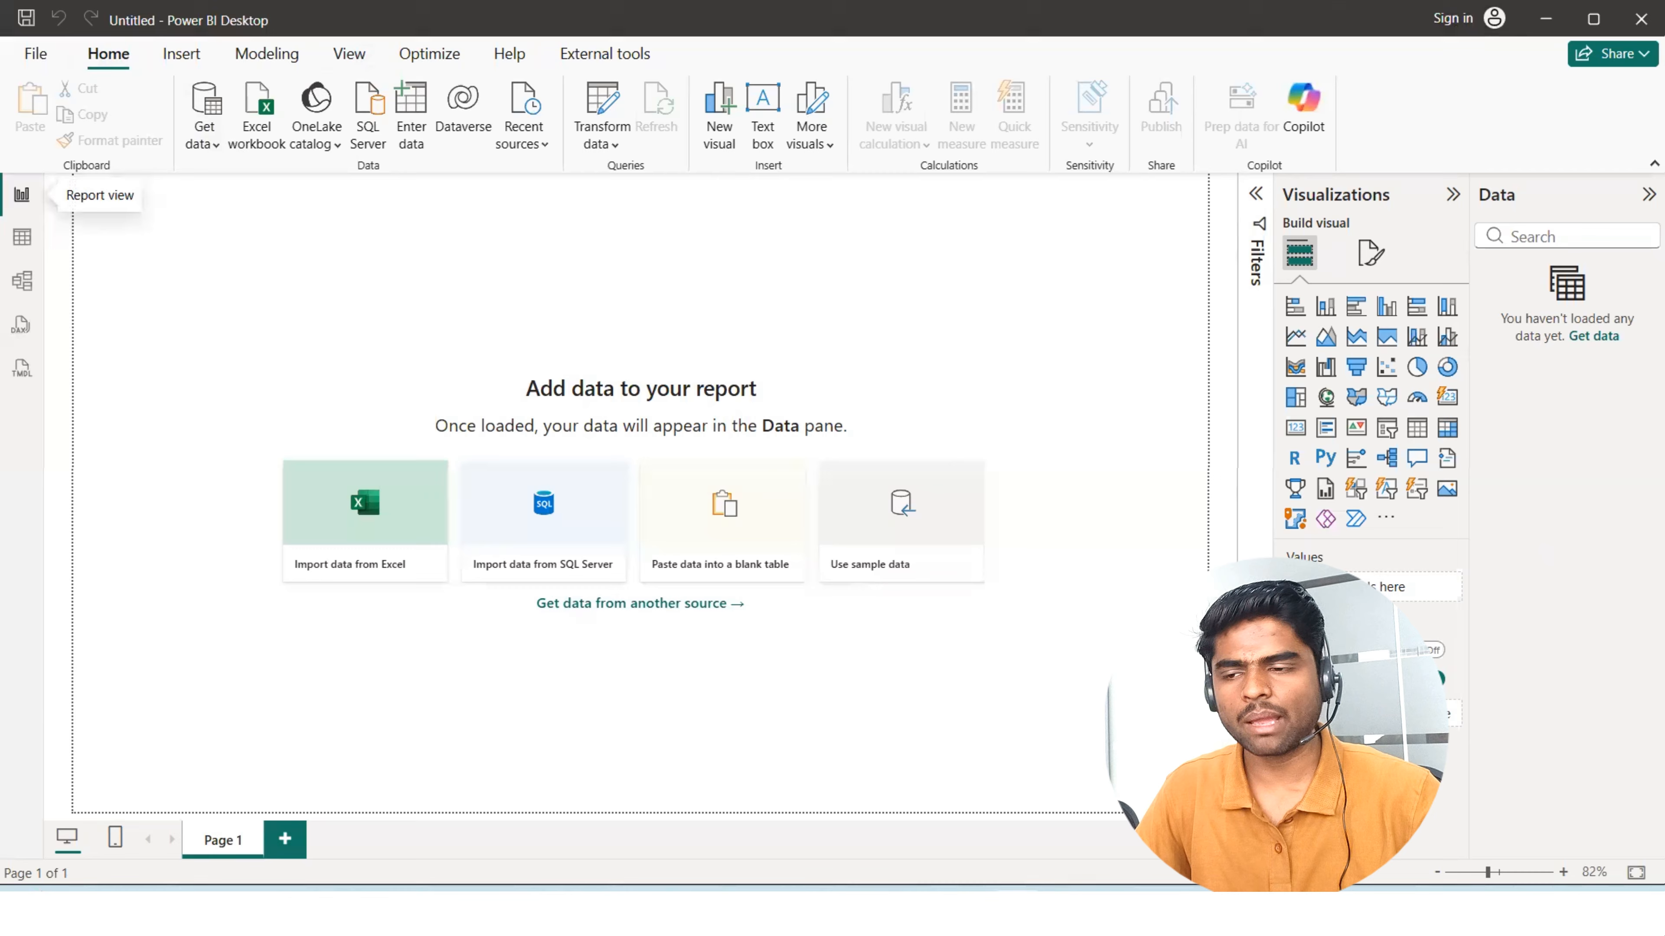
click(210, 146)
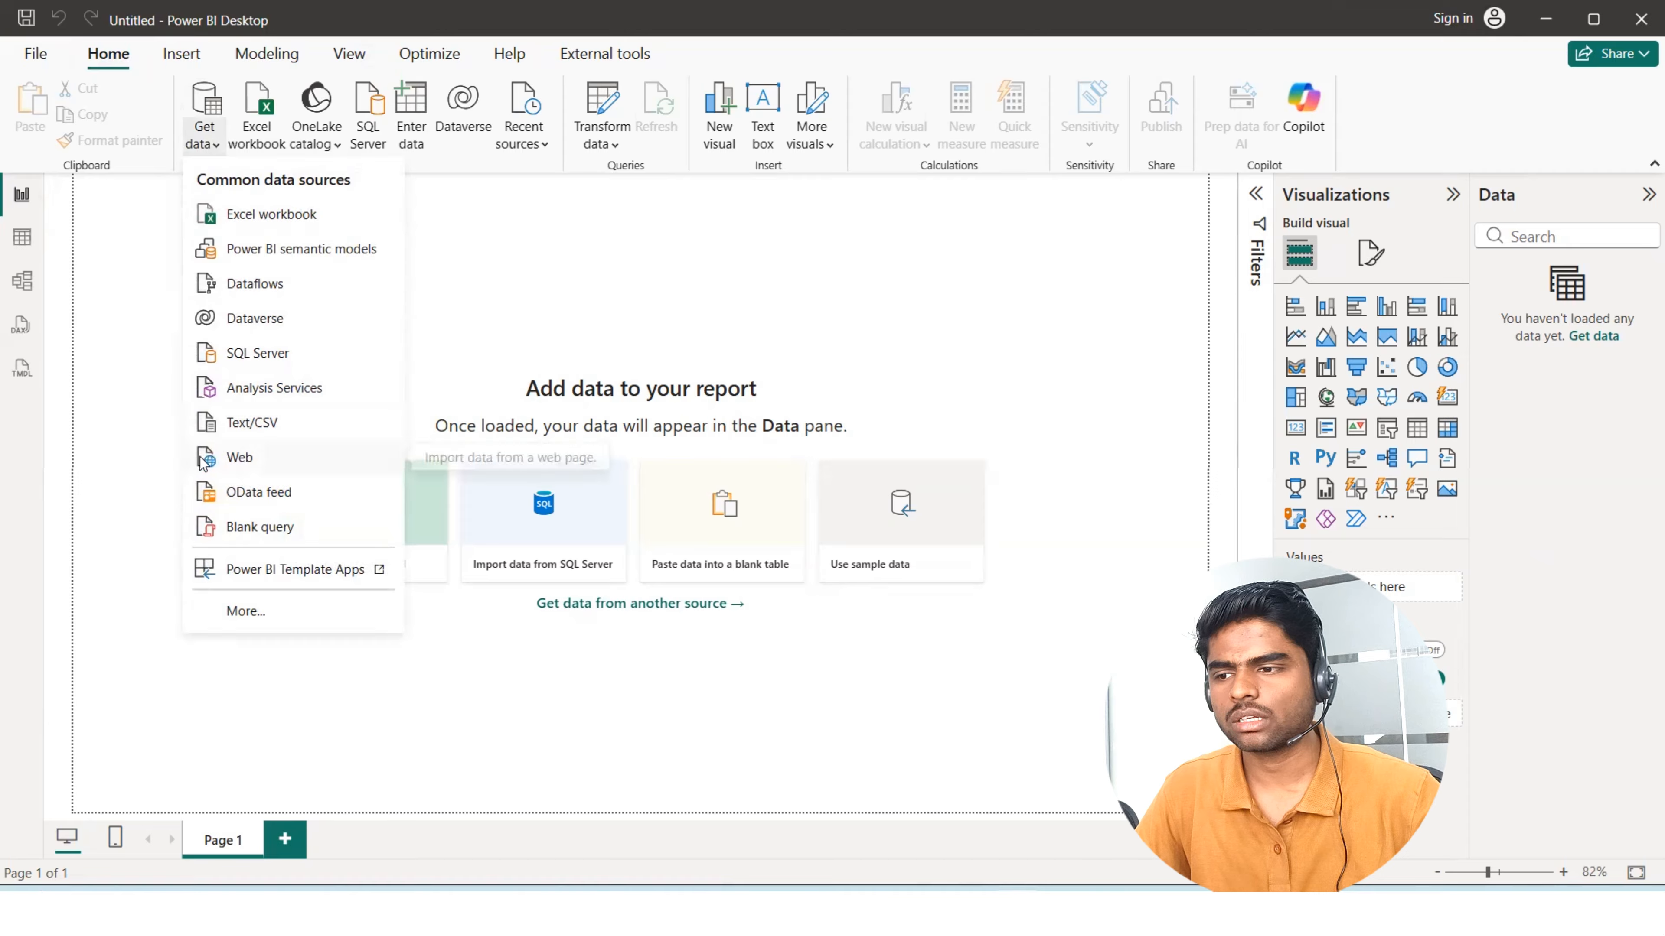
click(245, 612)
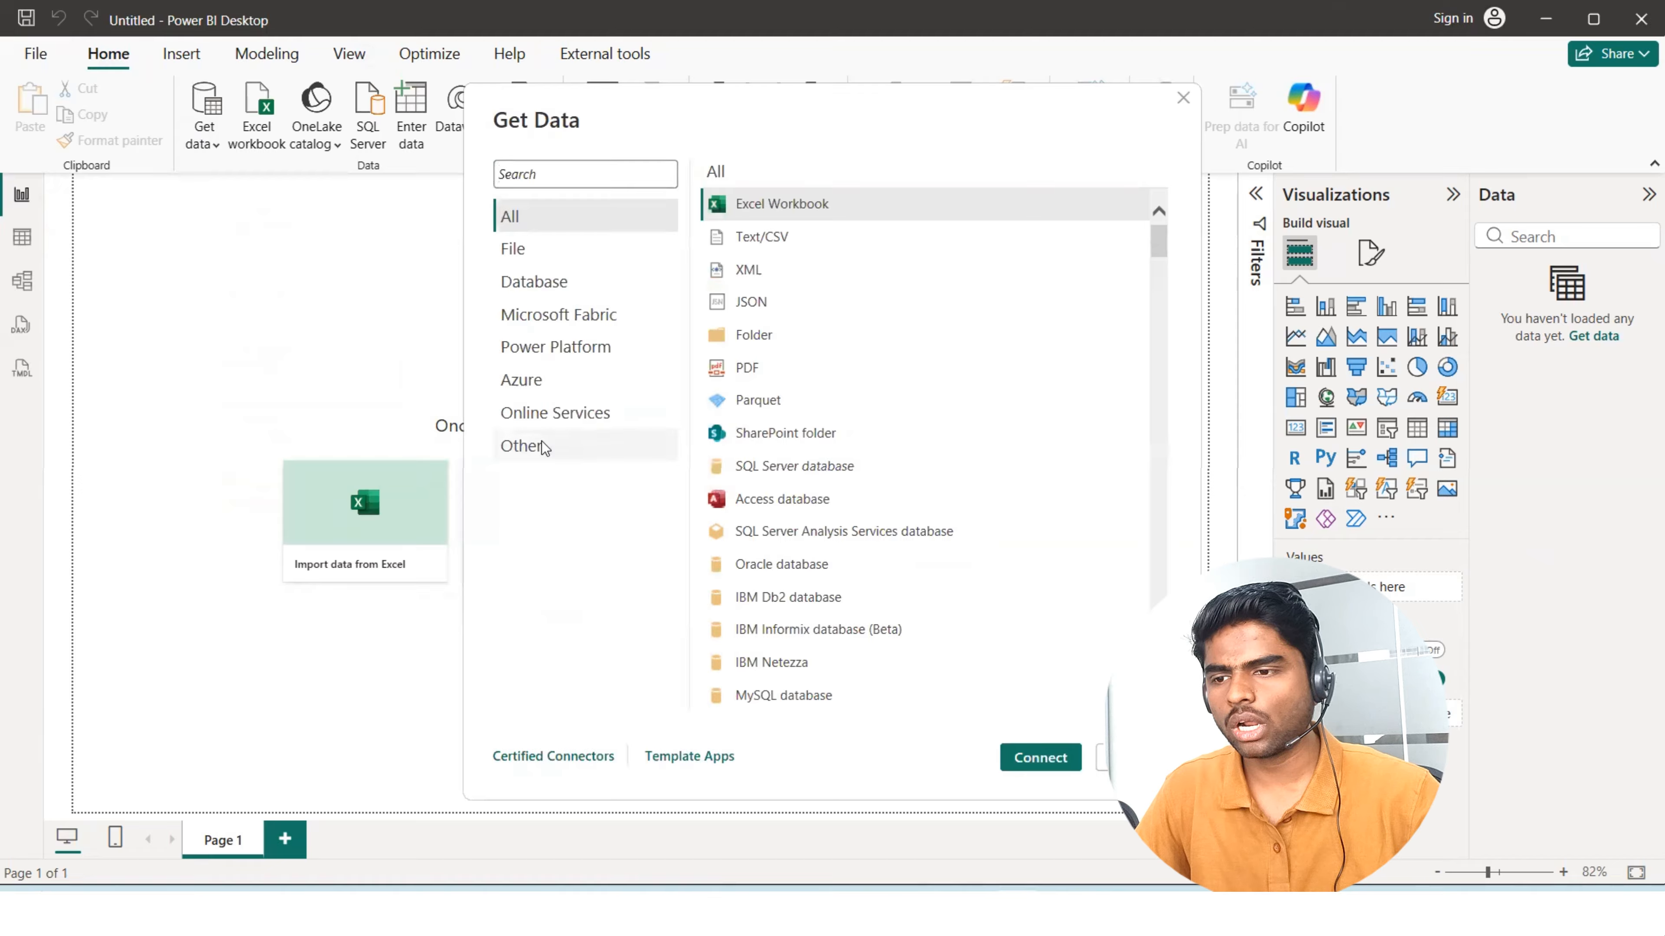
click(542, 447)
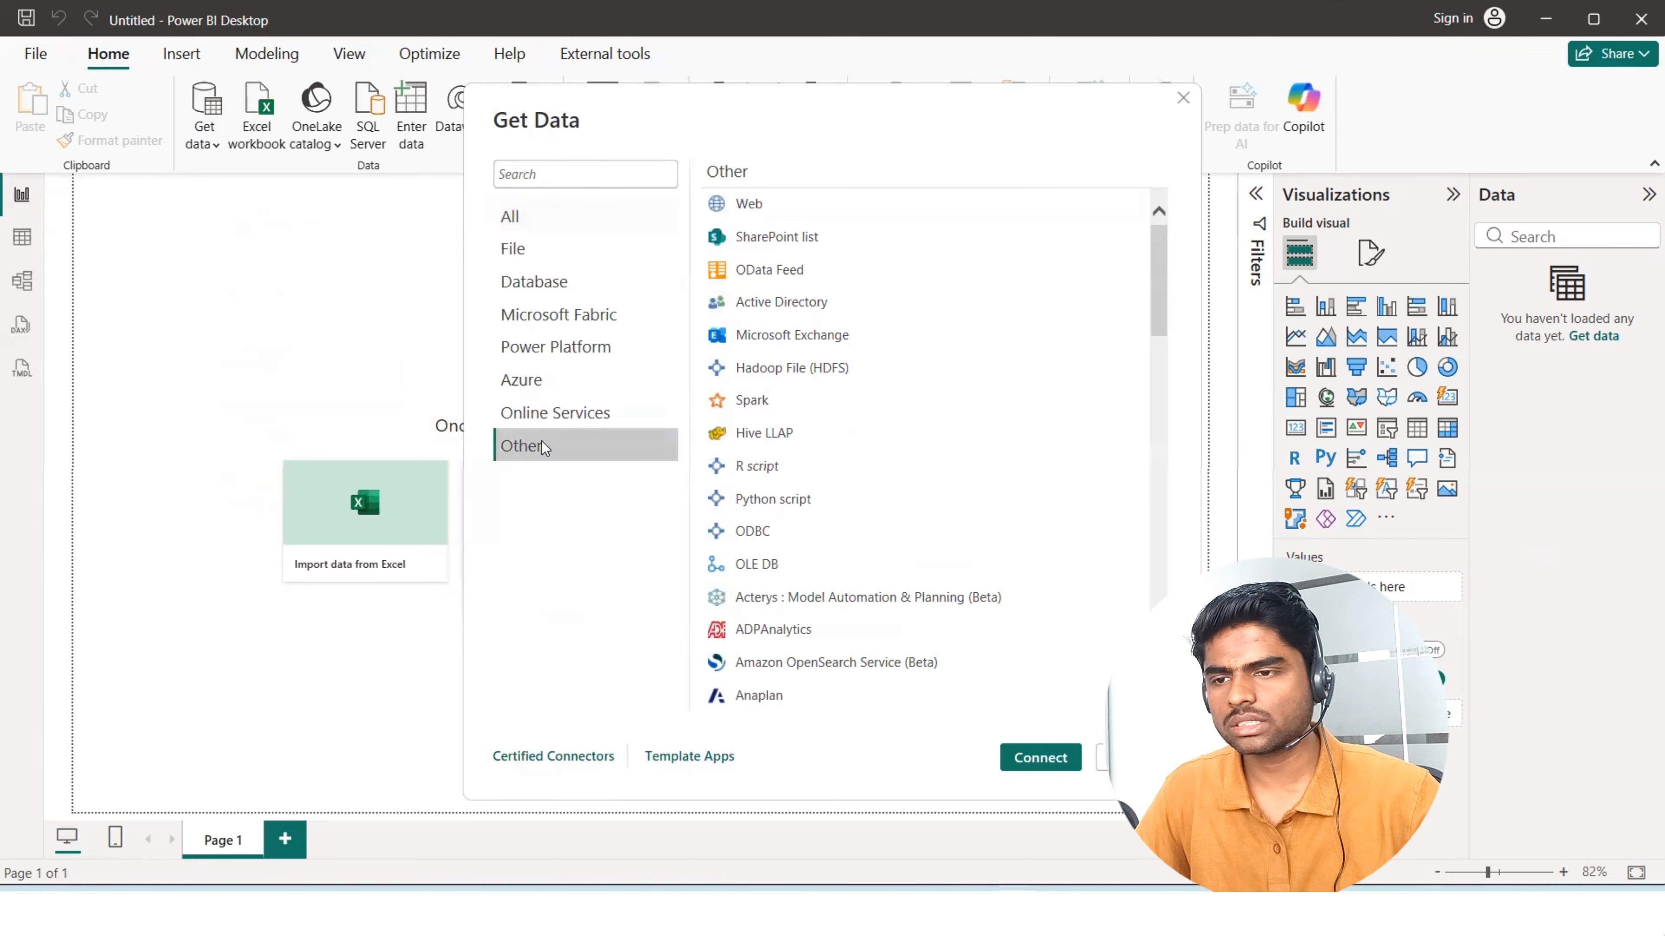
click(757, 206)
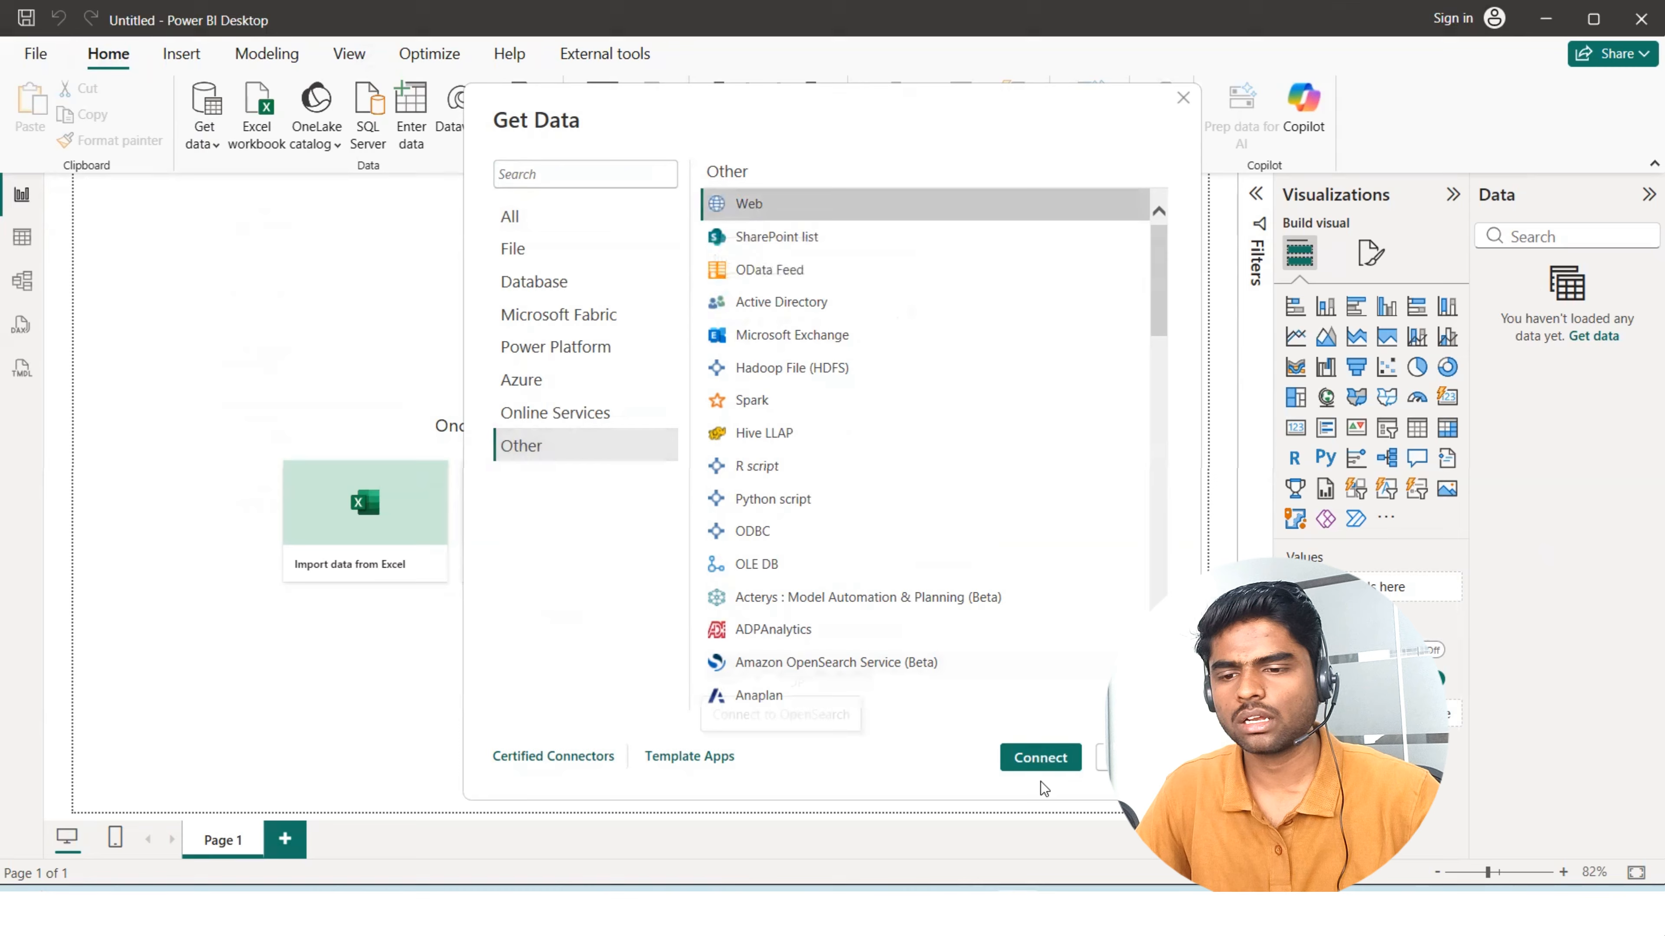
click(1041, 761)
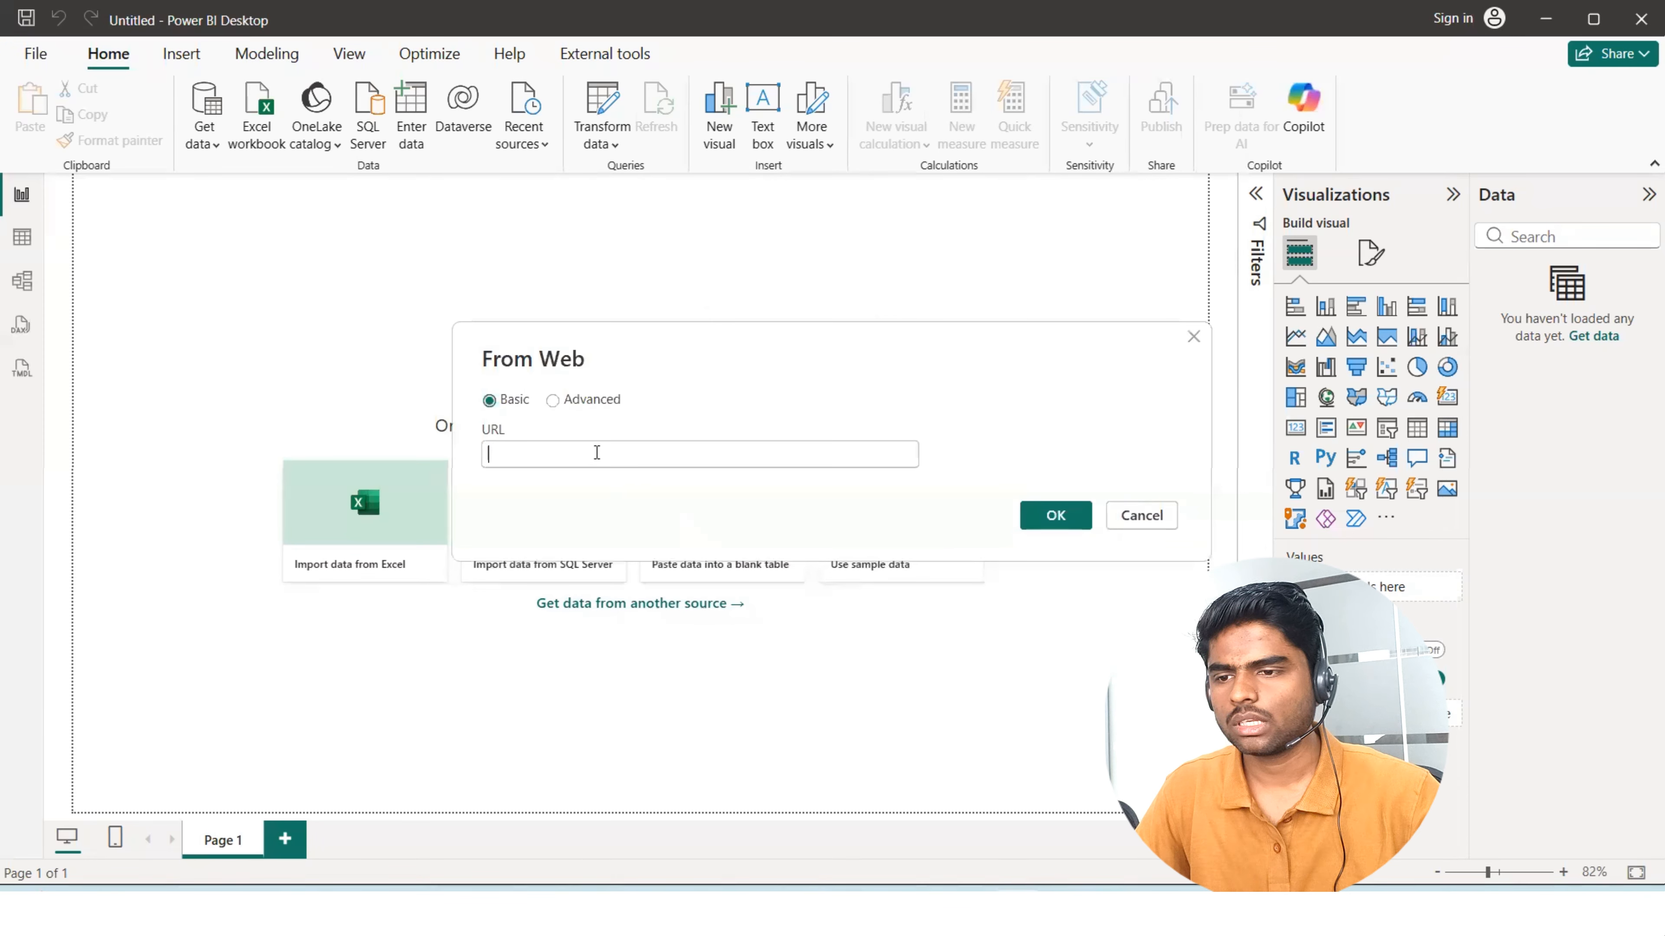
Connect to the copied currency-converter.org.uk/currency-exchange-rates.html address as a basic URL.
click(597, 452)
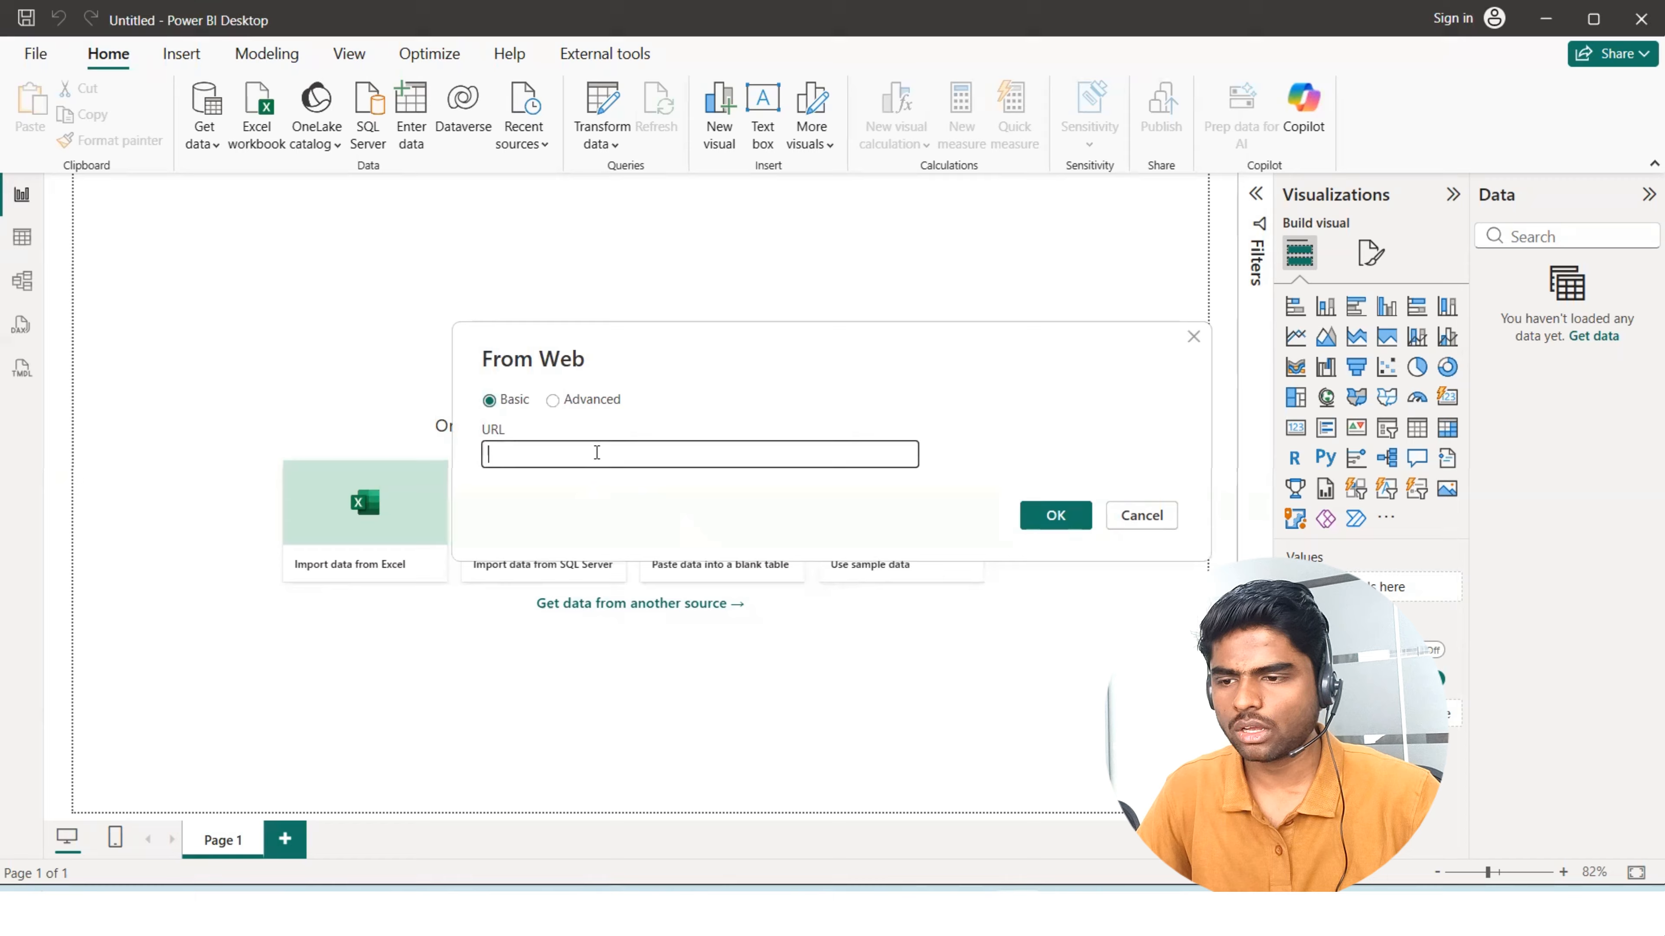
key(ctrl+v)
click(1066, 522)
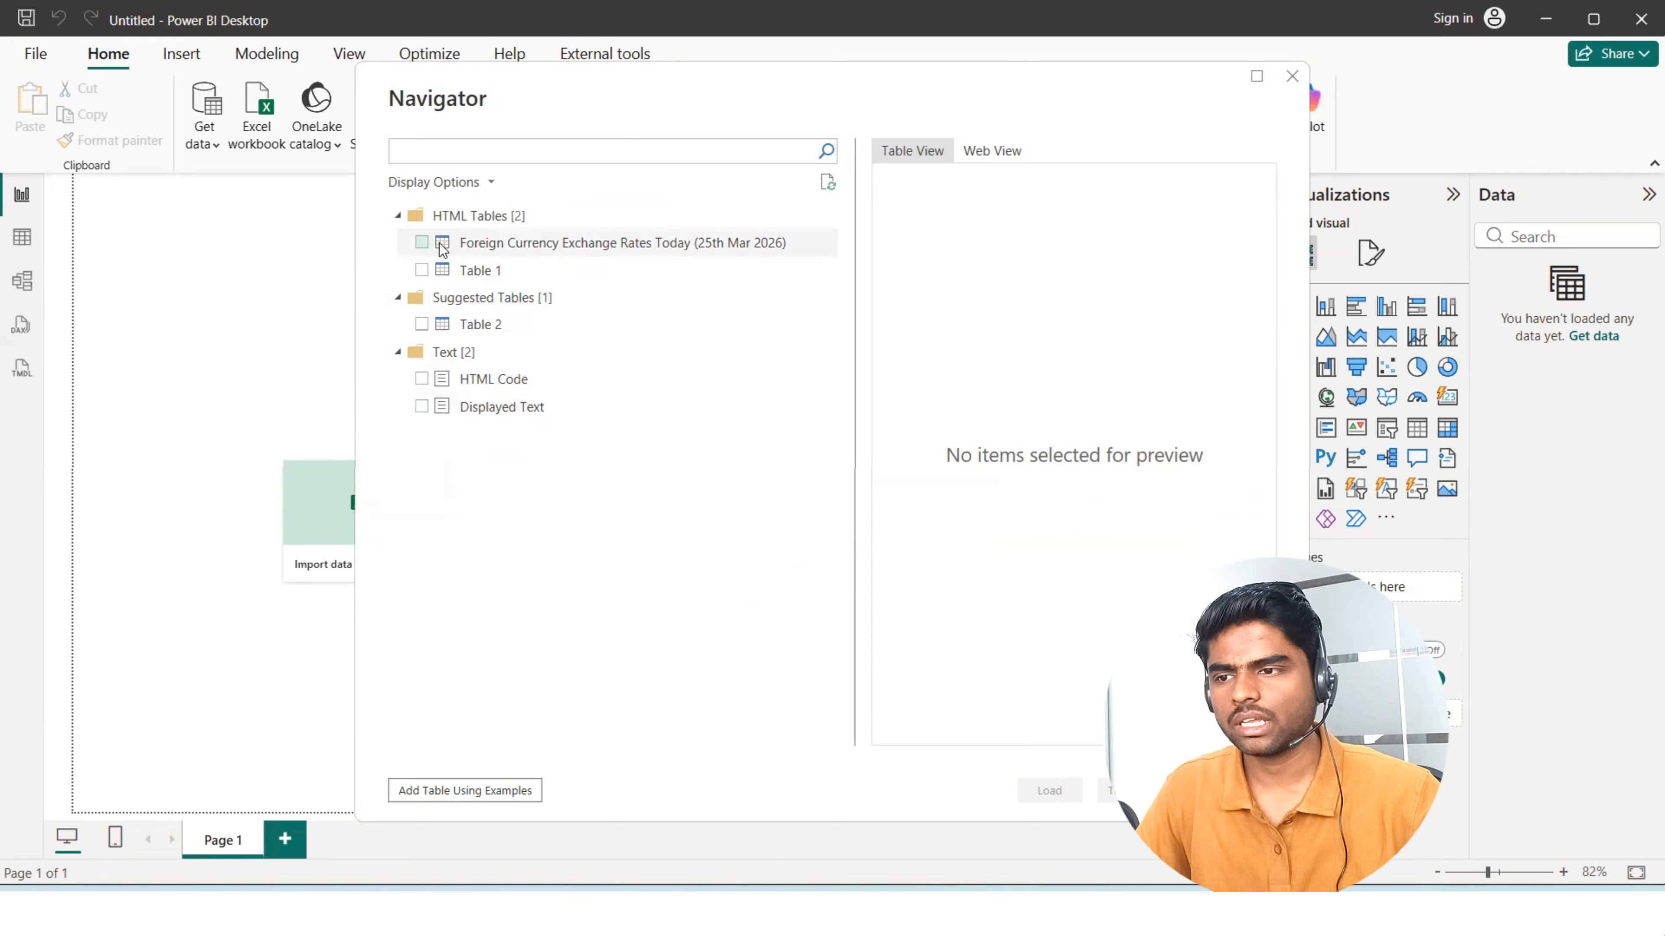
Select the Foreign Currency Exchange Rates Today (25th Mar 2026) table and open it for transformation in Power Query Editor.
click(421, 244)
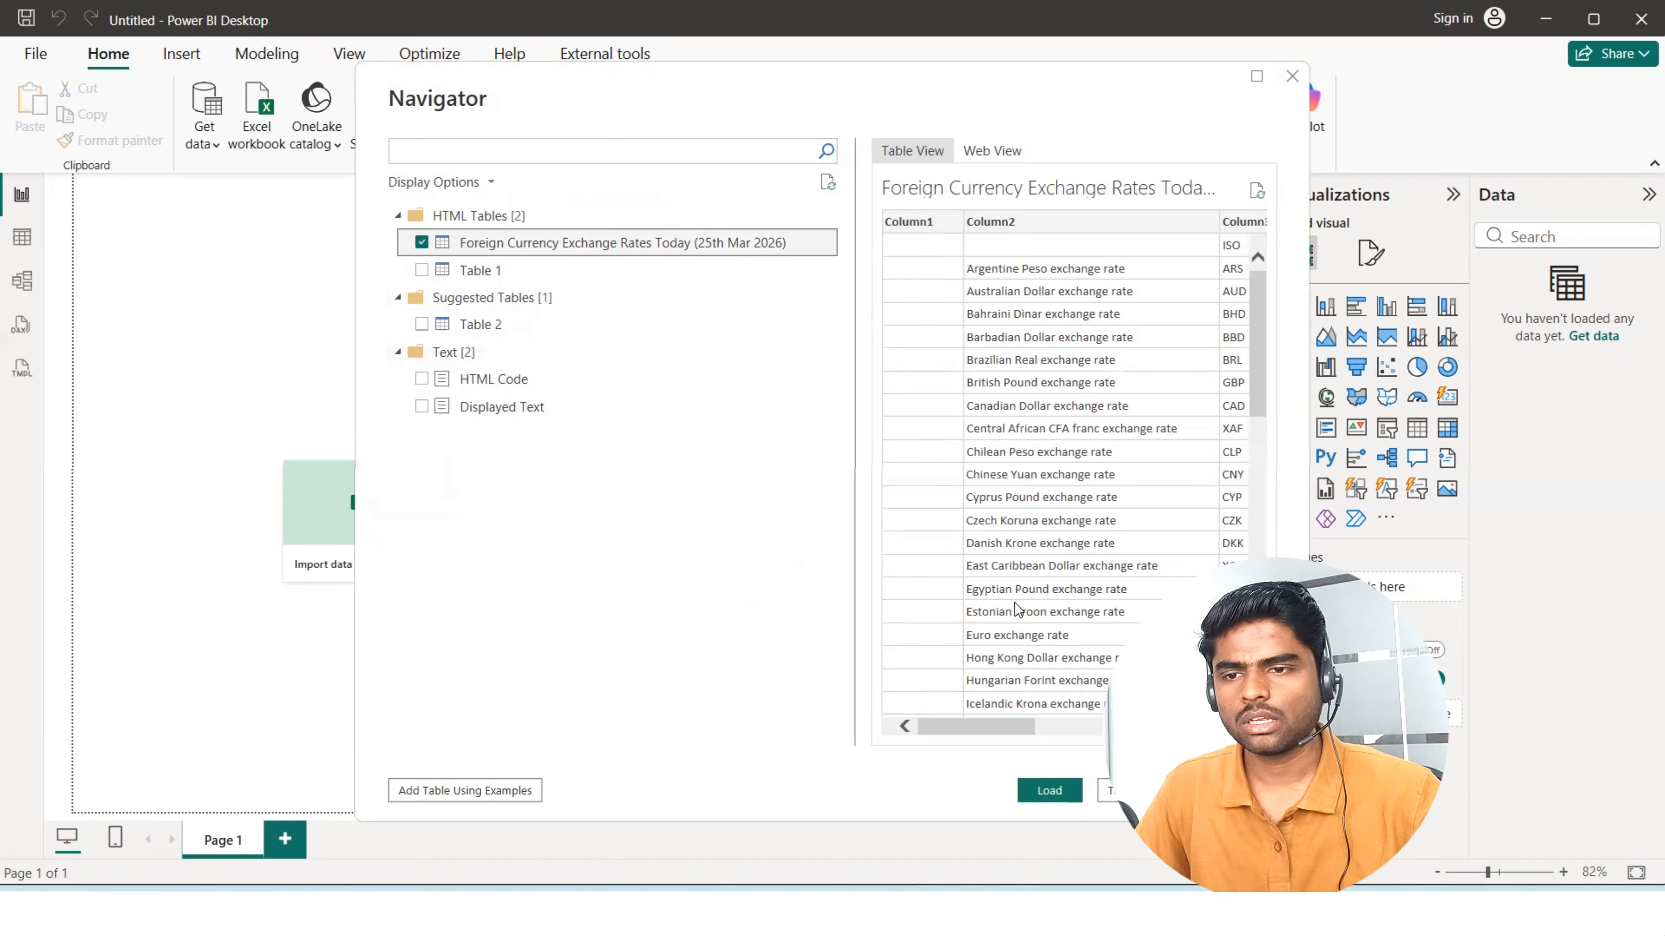
mouse_move(1013, 727)
mouse_down()
mouse_move(1190, 726)
mouse_move(994, 732)
mouse_up()
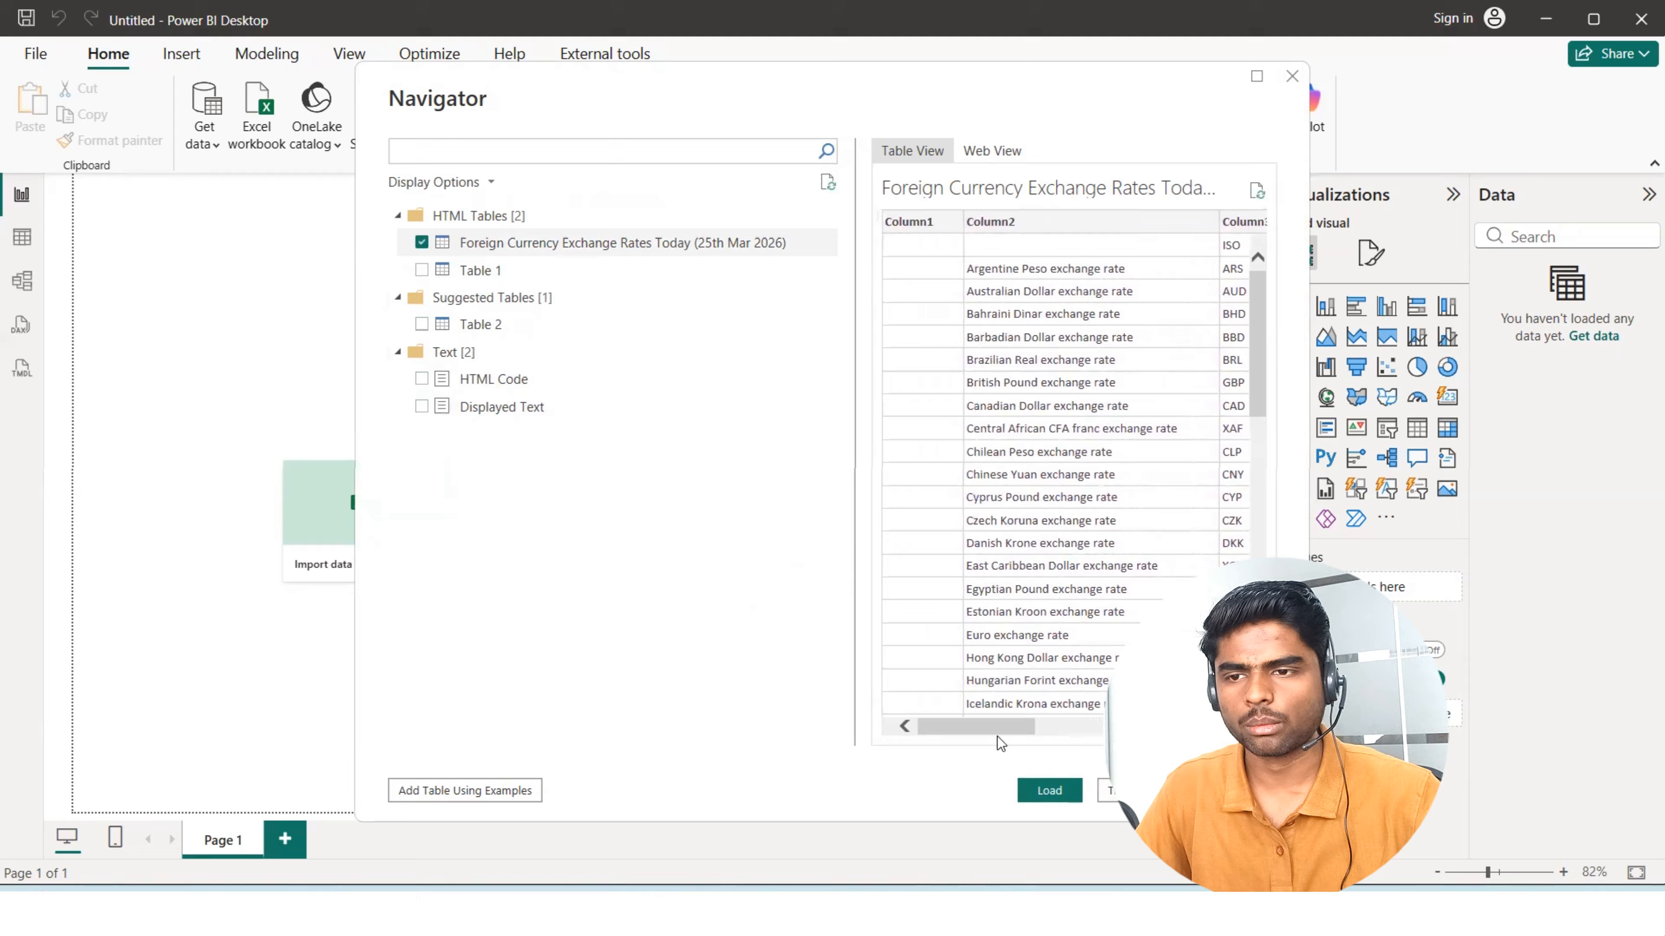
key(alt+Tab)
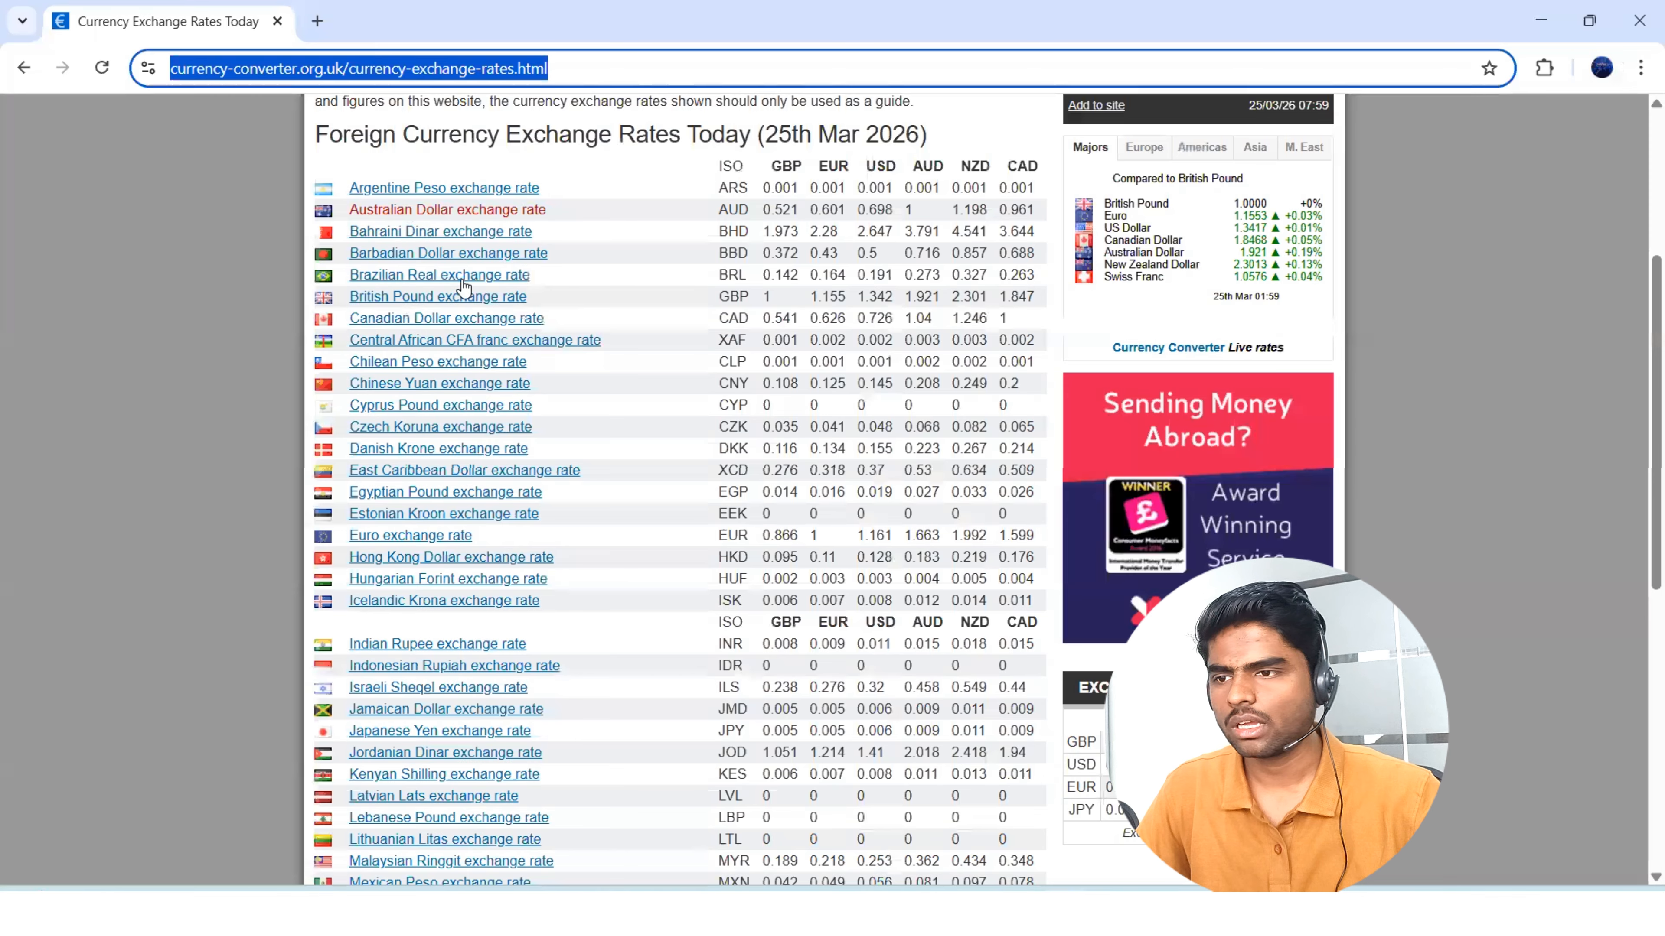
key(alt+Tab)
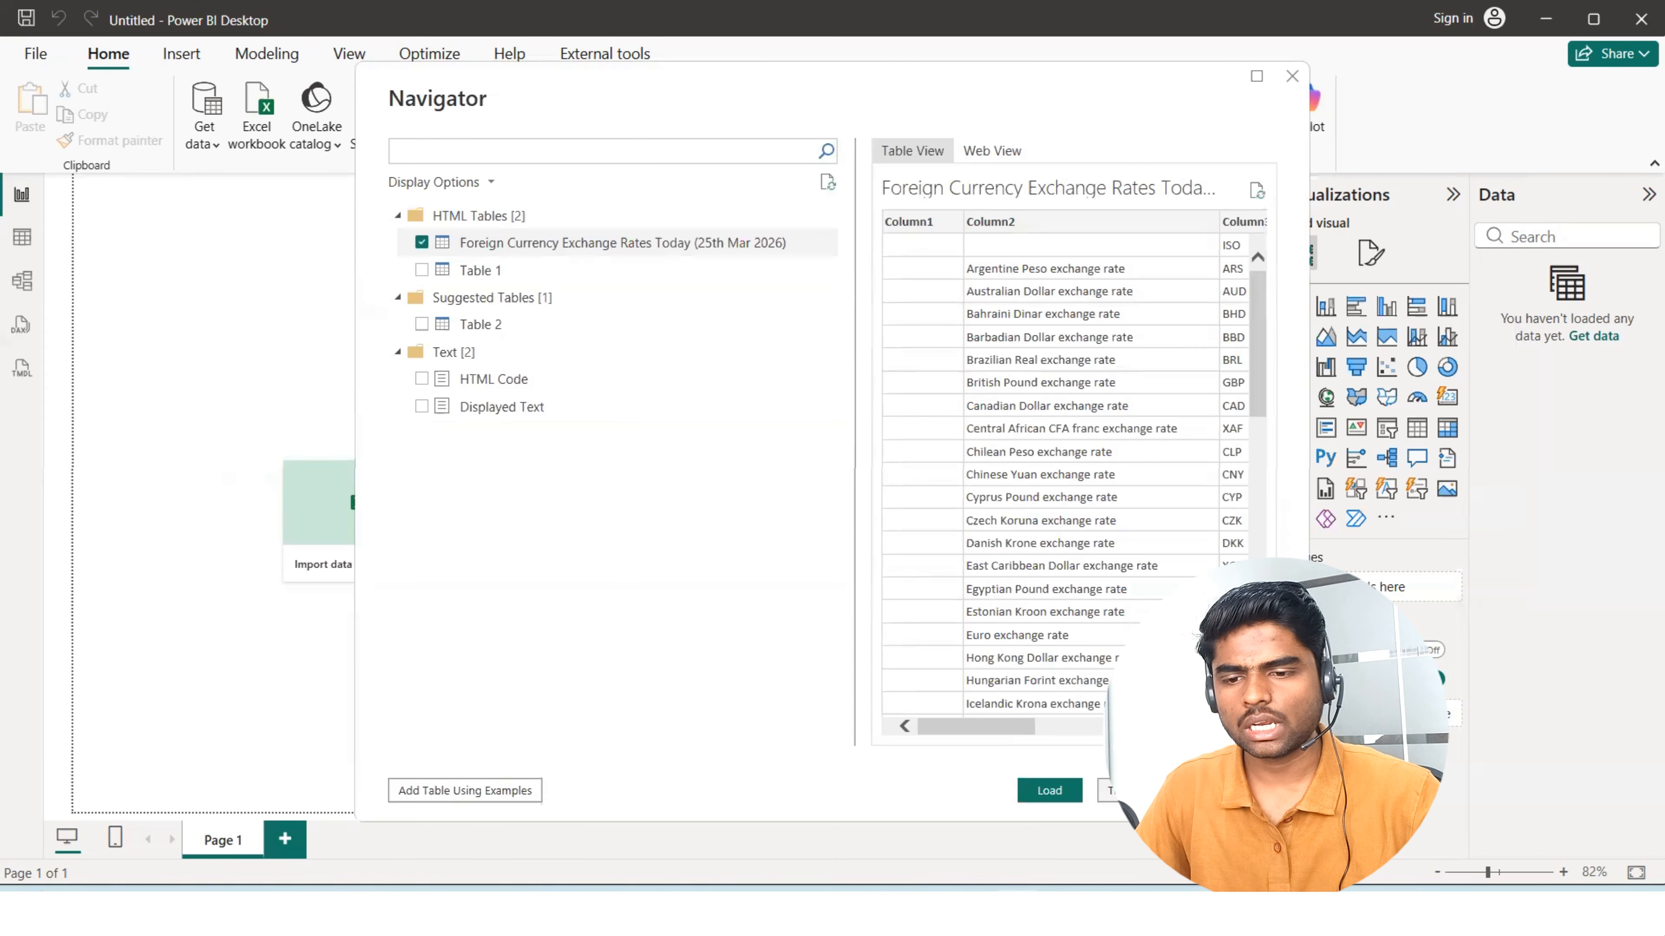
click(1146, 791)
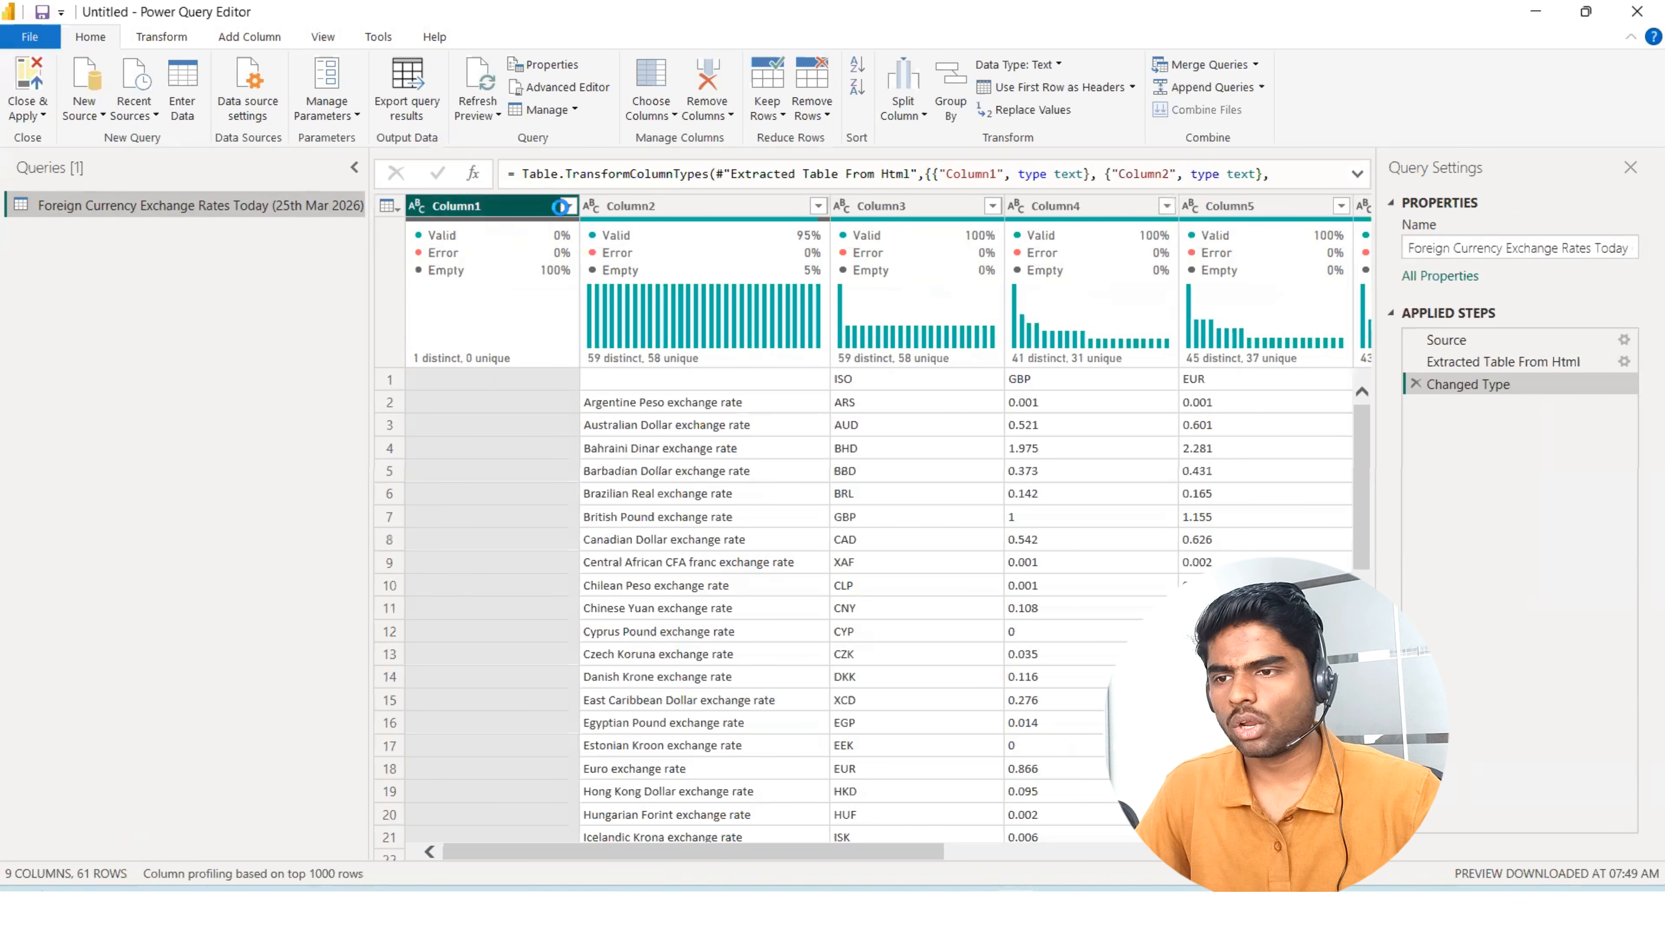
Remove the blank Column1 from the exchange rates query.
click(568, 205)
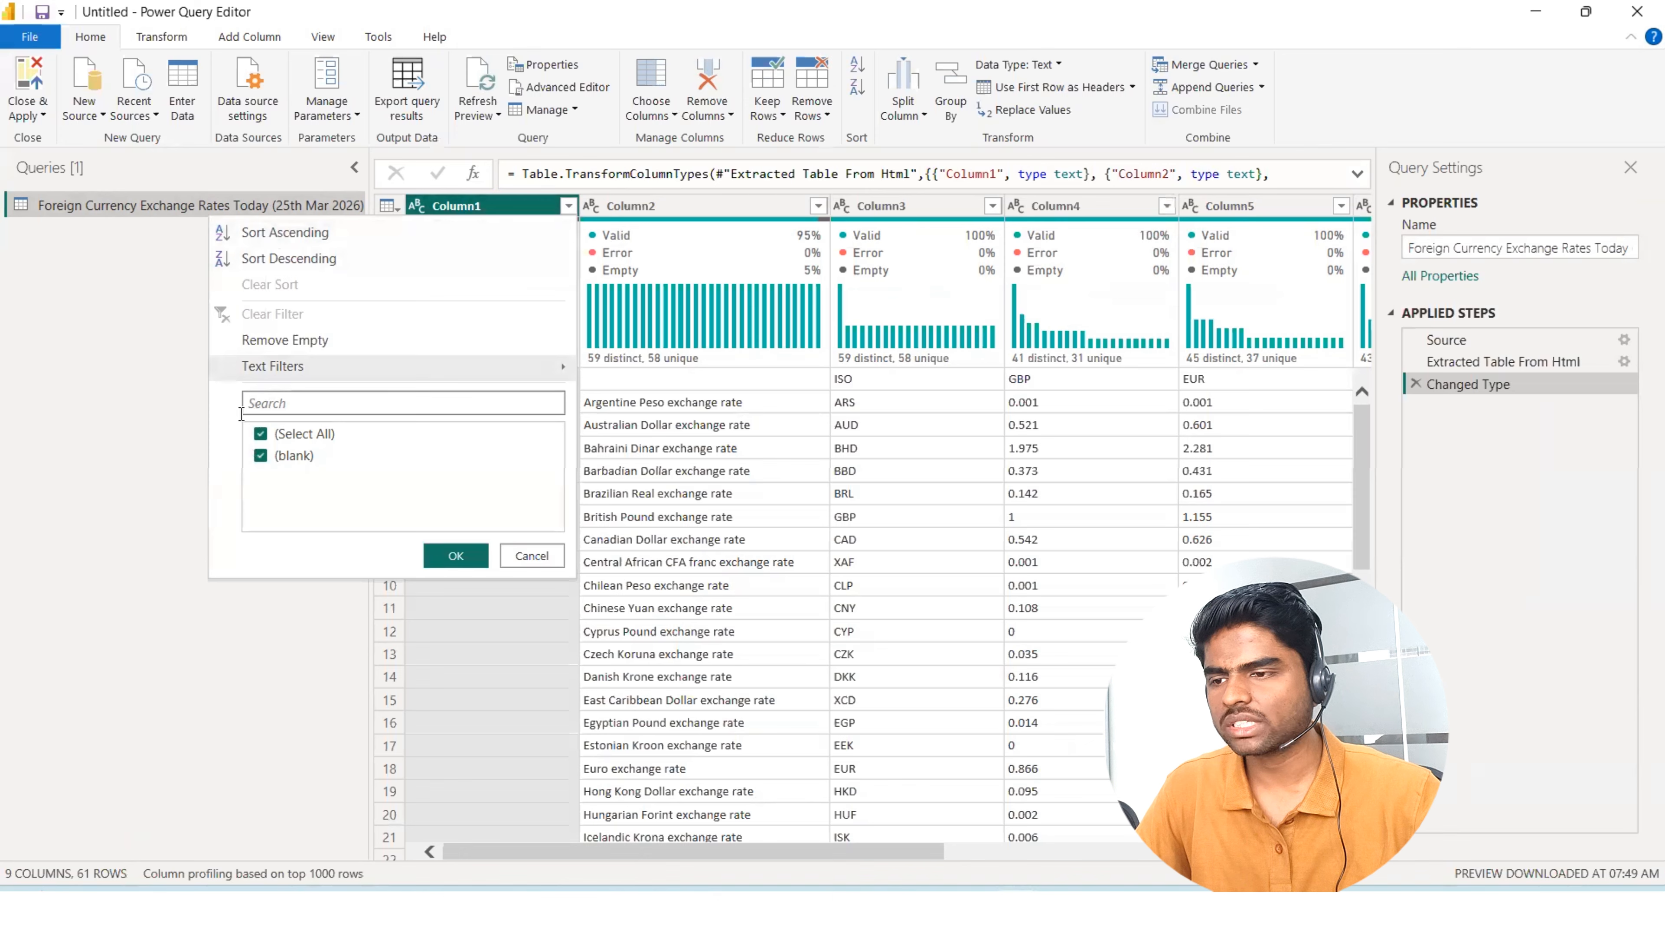
click(527, 555)
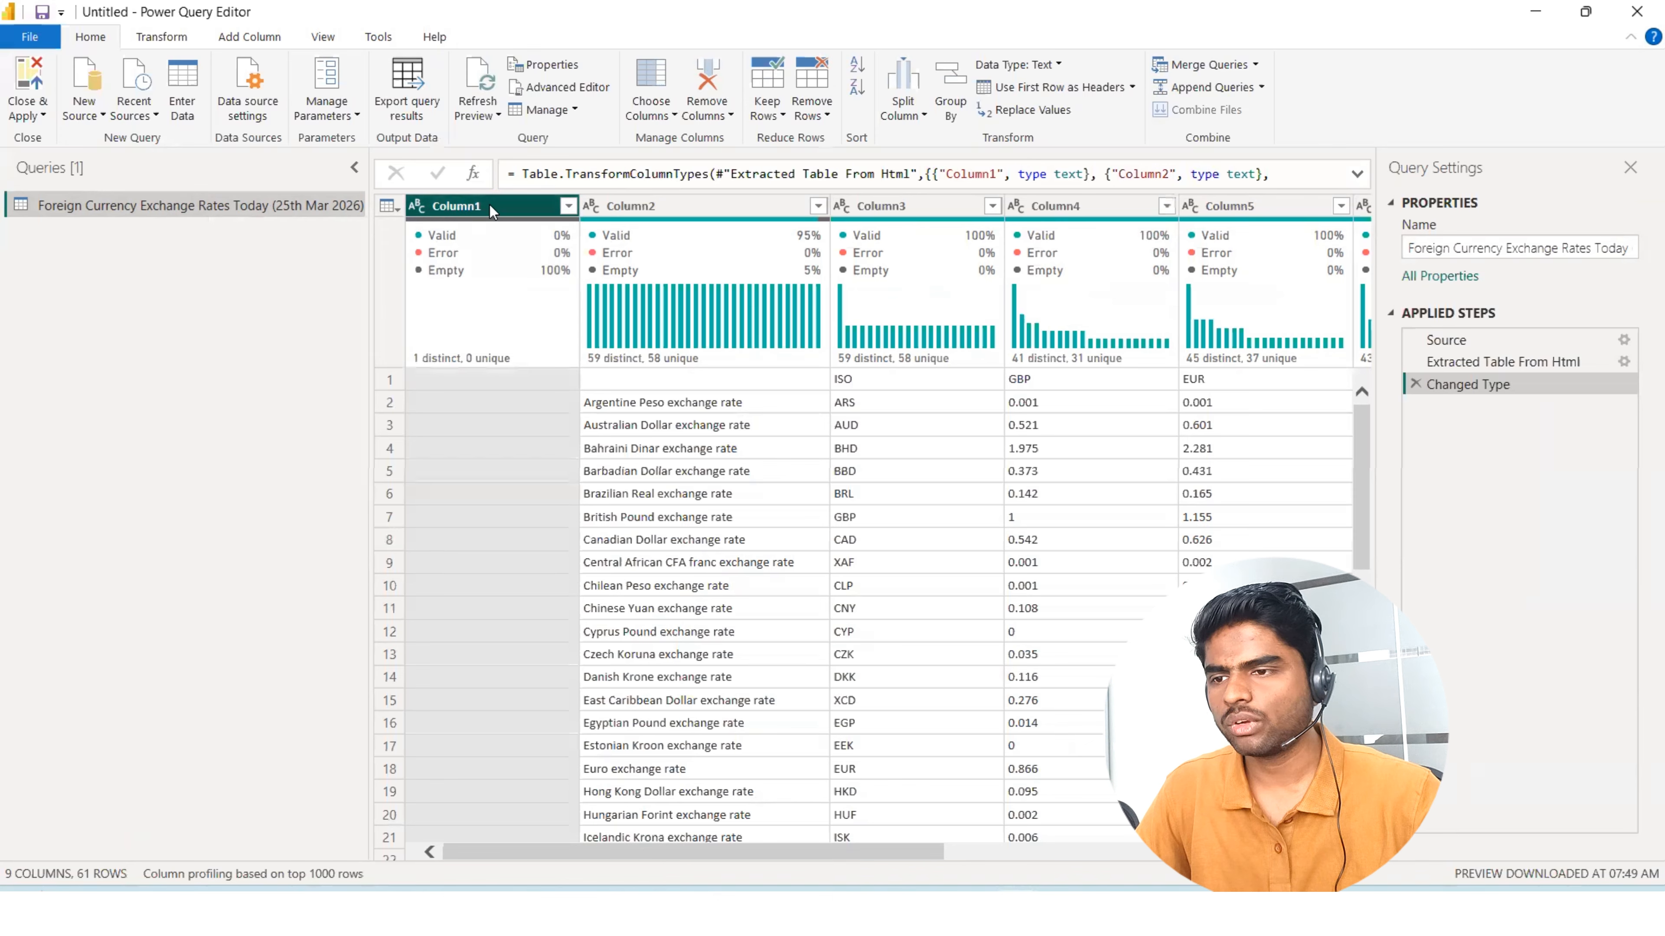
right_click(492, 211)
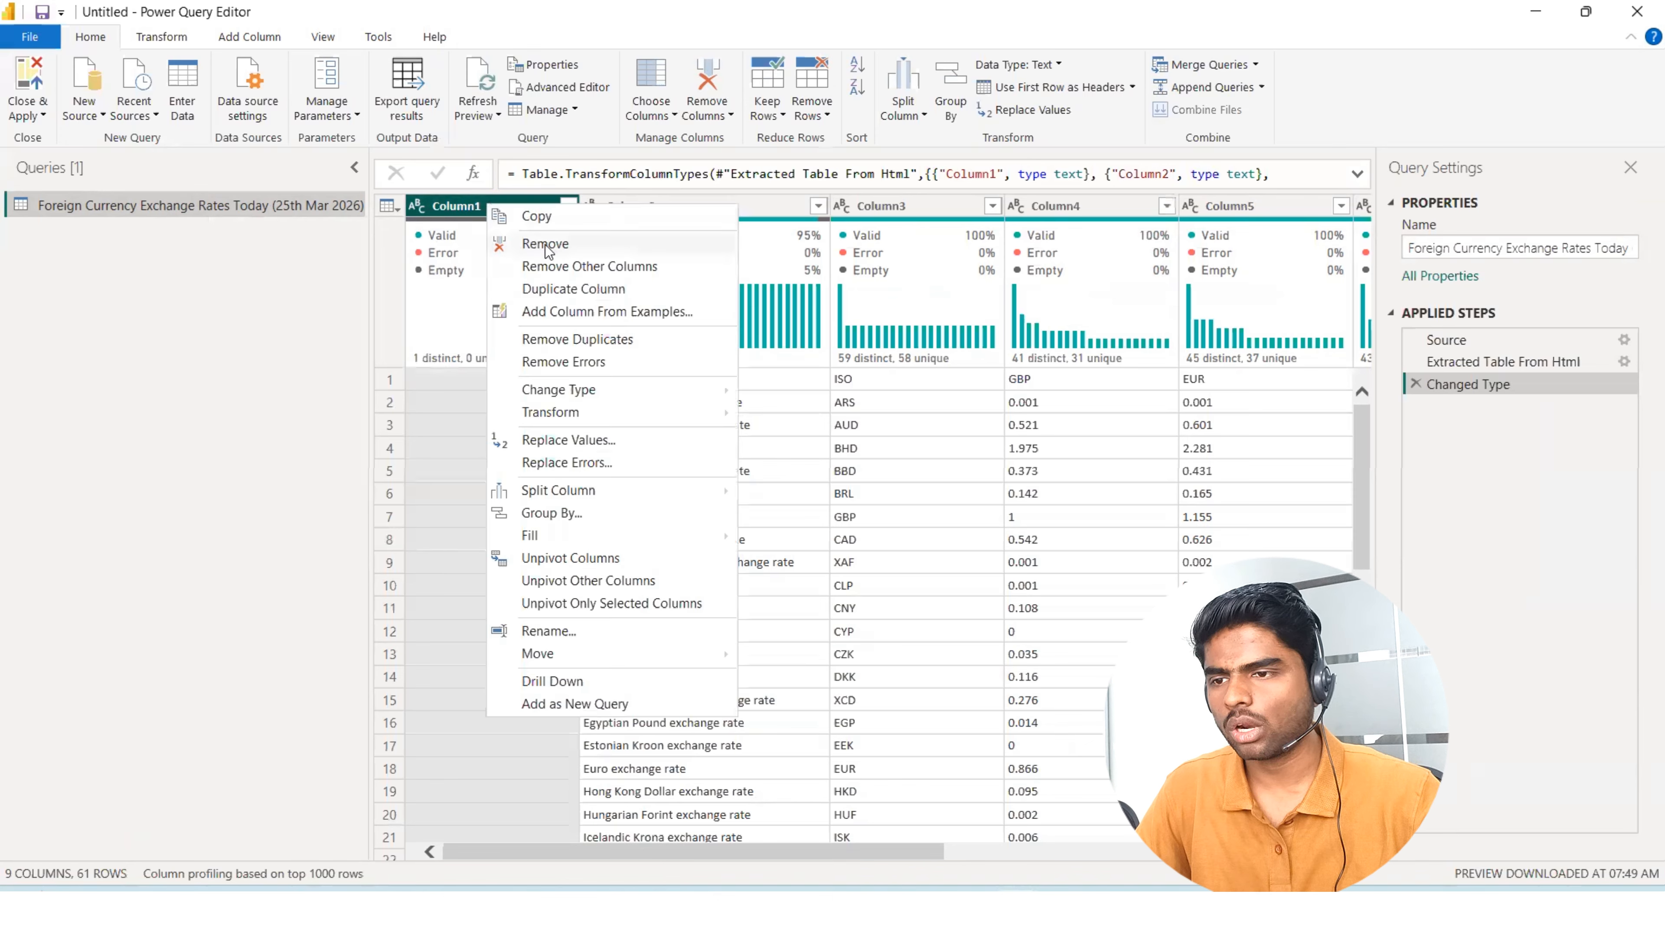
click(531, 244)
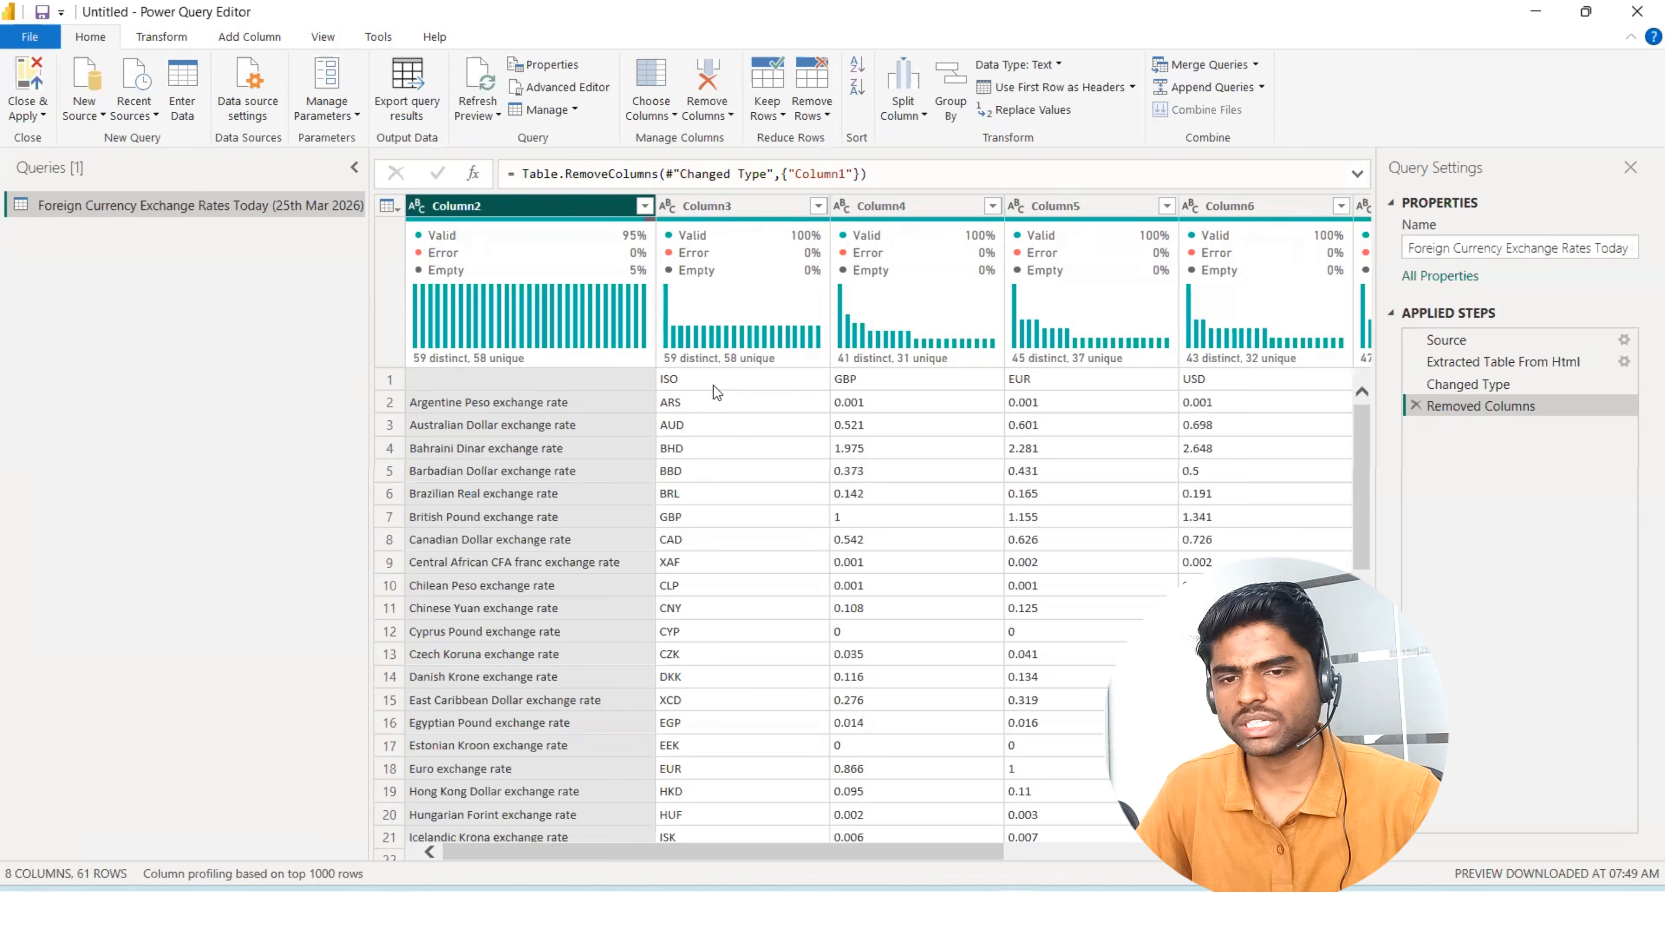
Promote the first row of the exchange rates table to column headers.
click(165, 40)
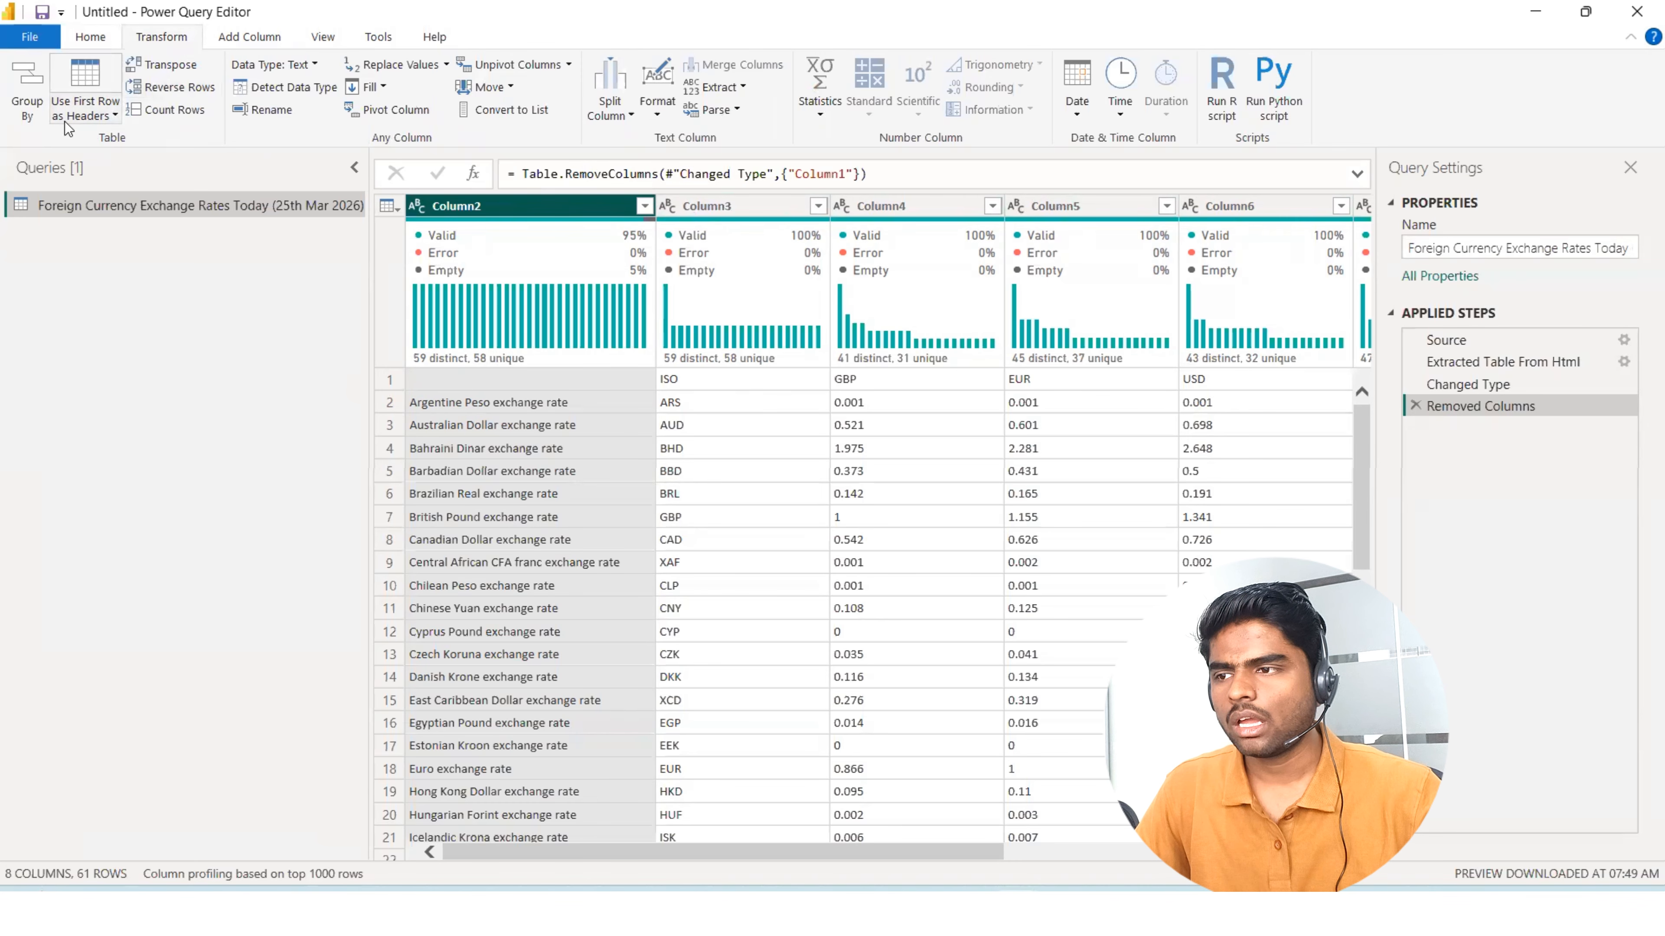
click(84, 78)
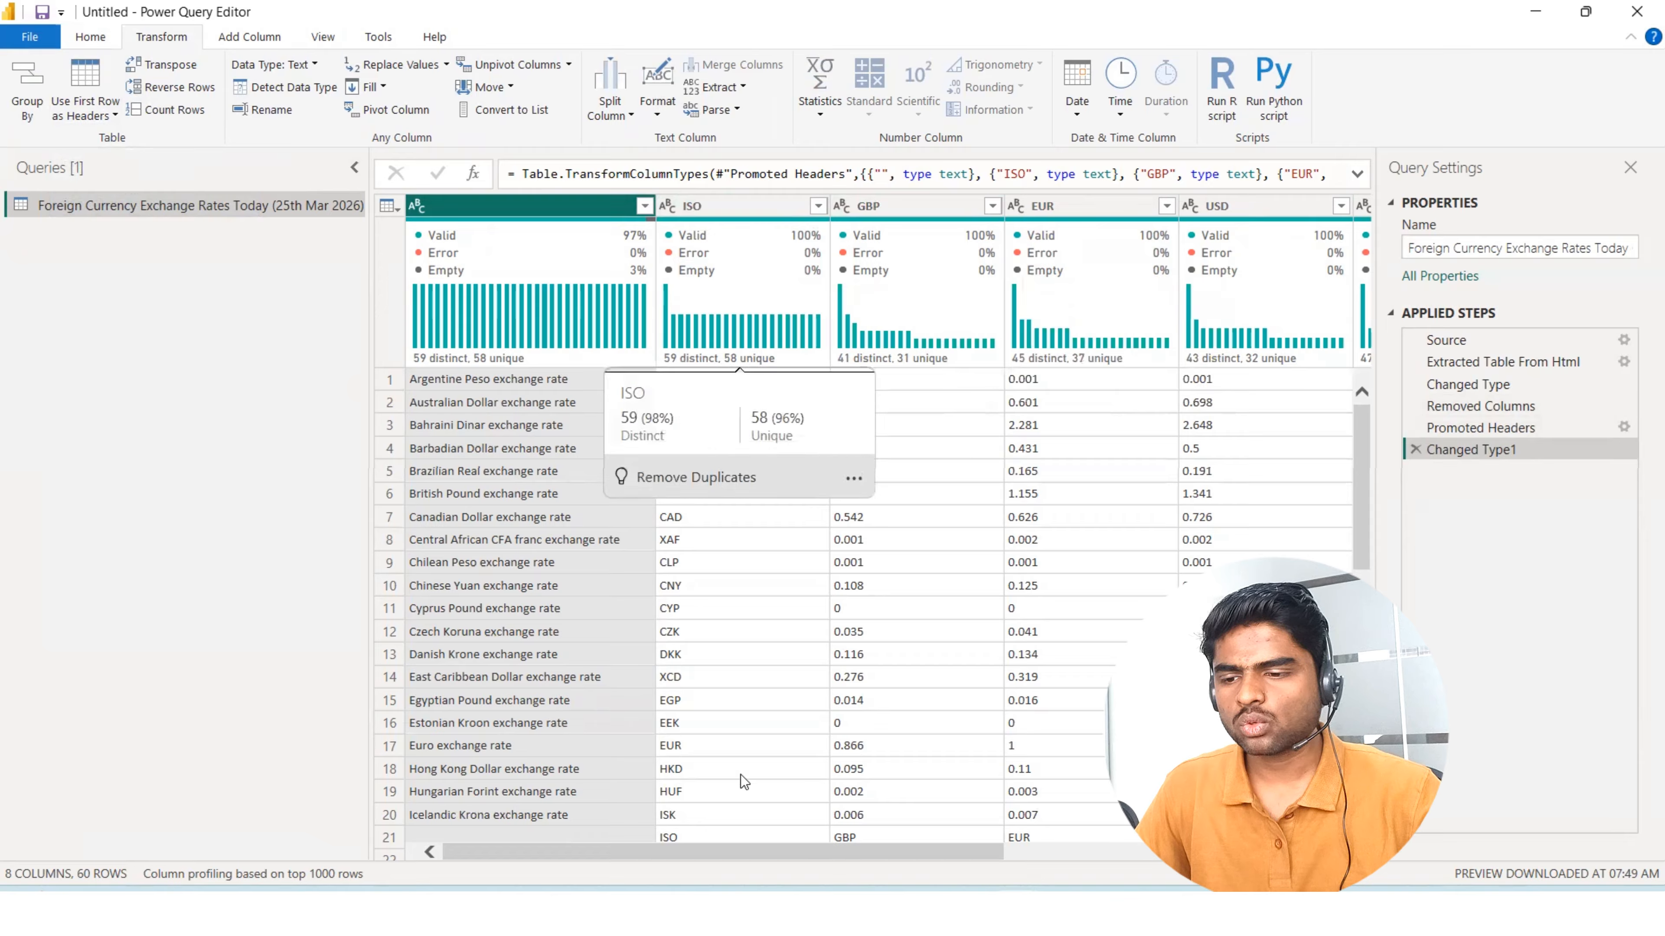
scroll(758, 857, right, 3)
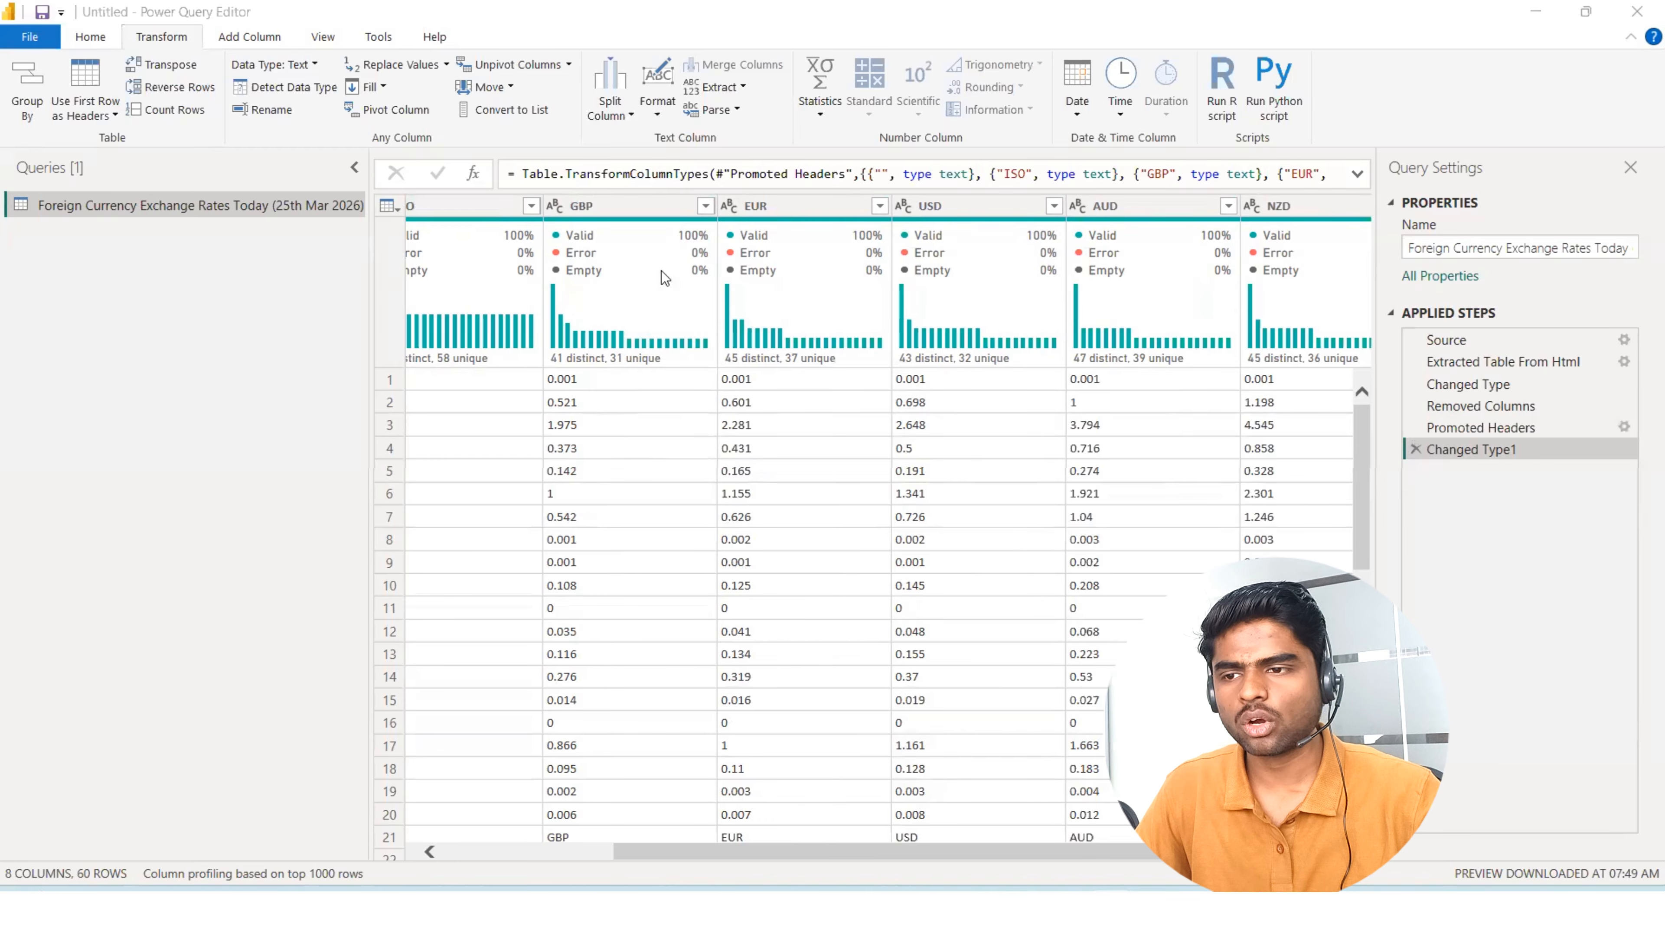
Switch to the source web page, examine the ISO and currency-code header rows within its rates table, and return to Power Query Editor.
key(alt+Tab)
key(Tab)
key(Tab)
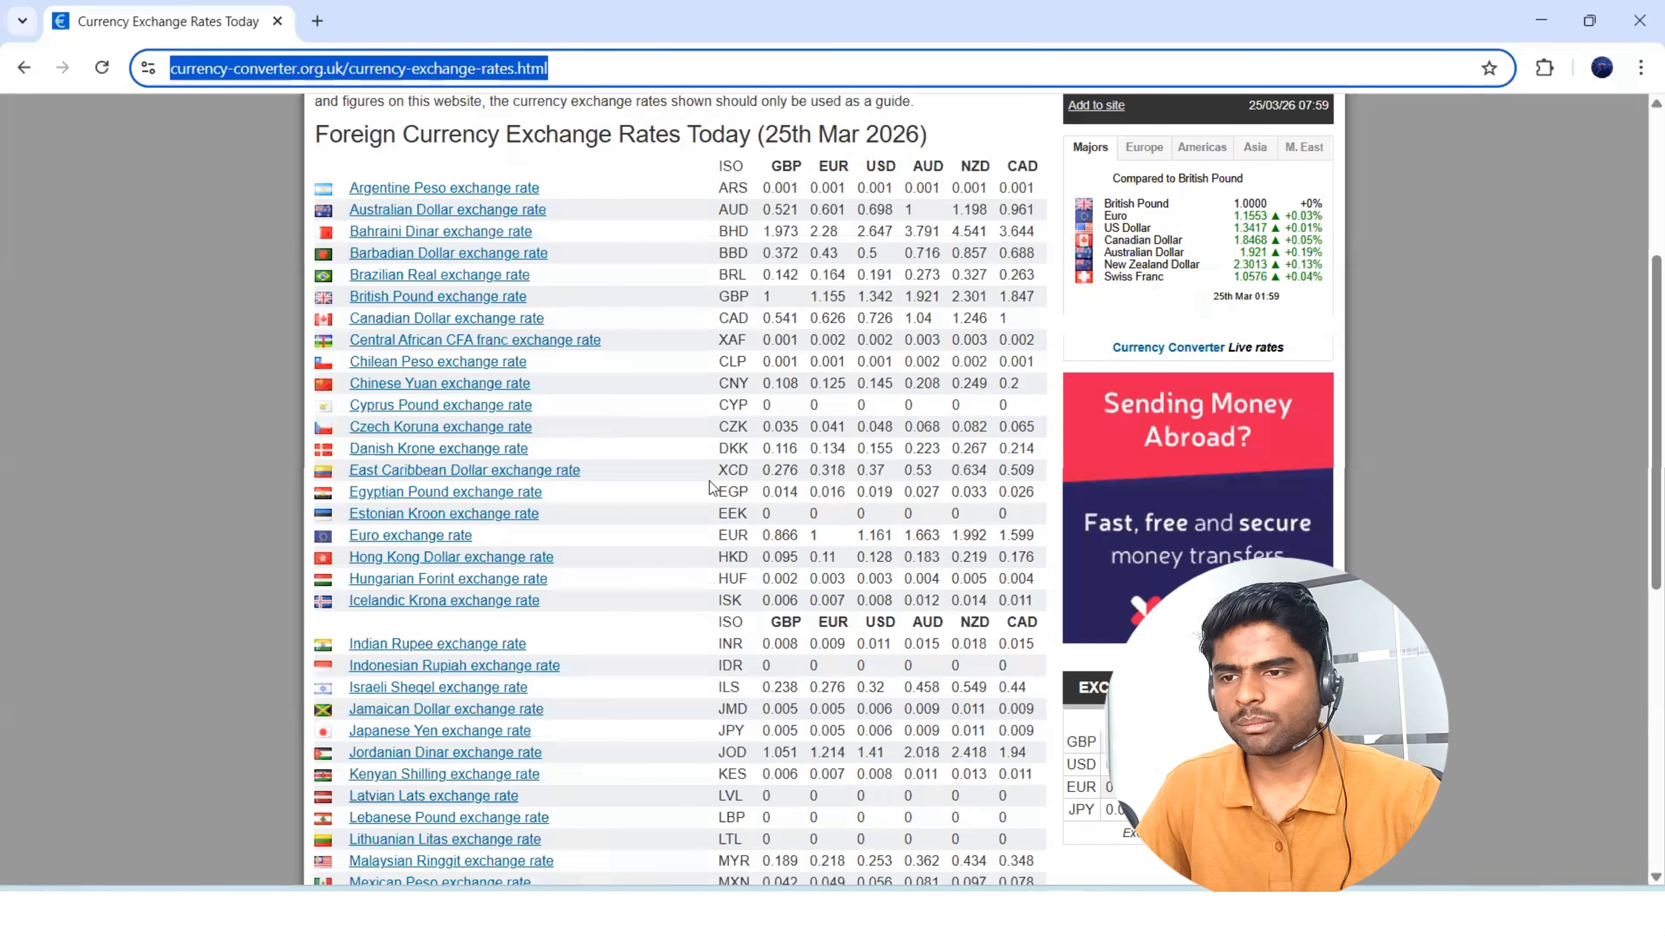
drag(719, 169, 1043, 170)
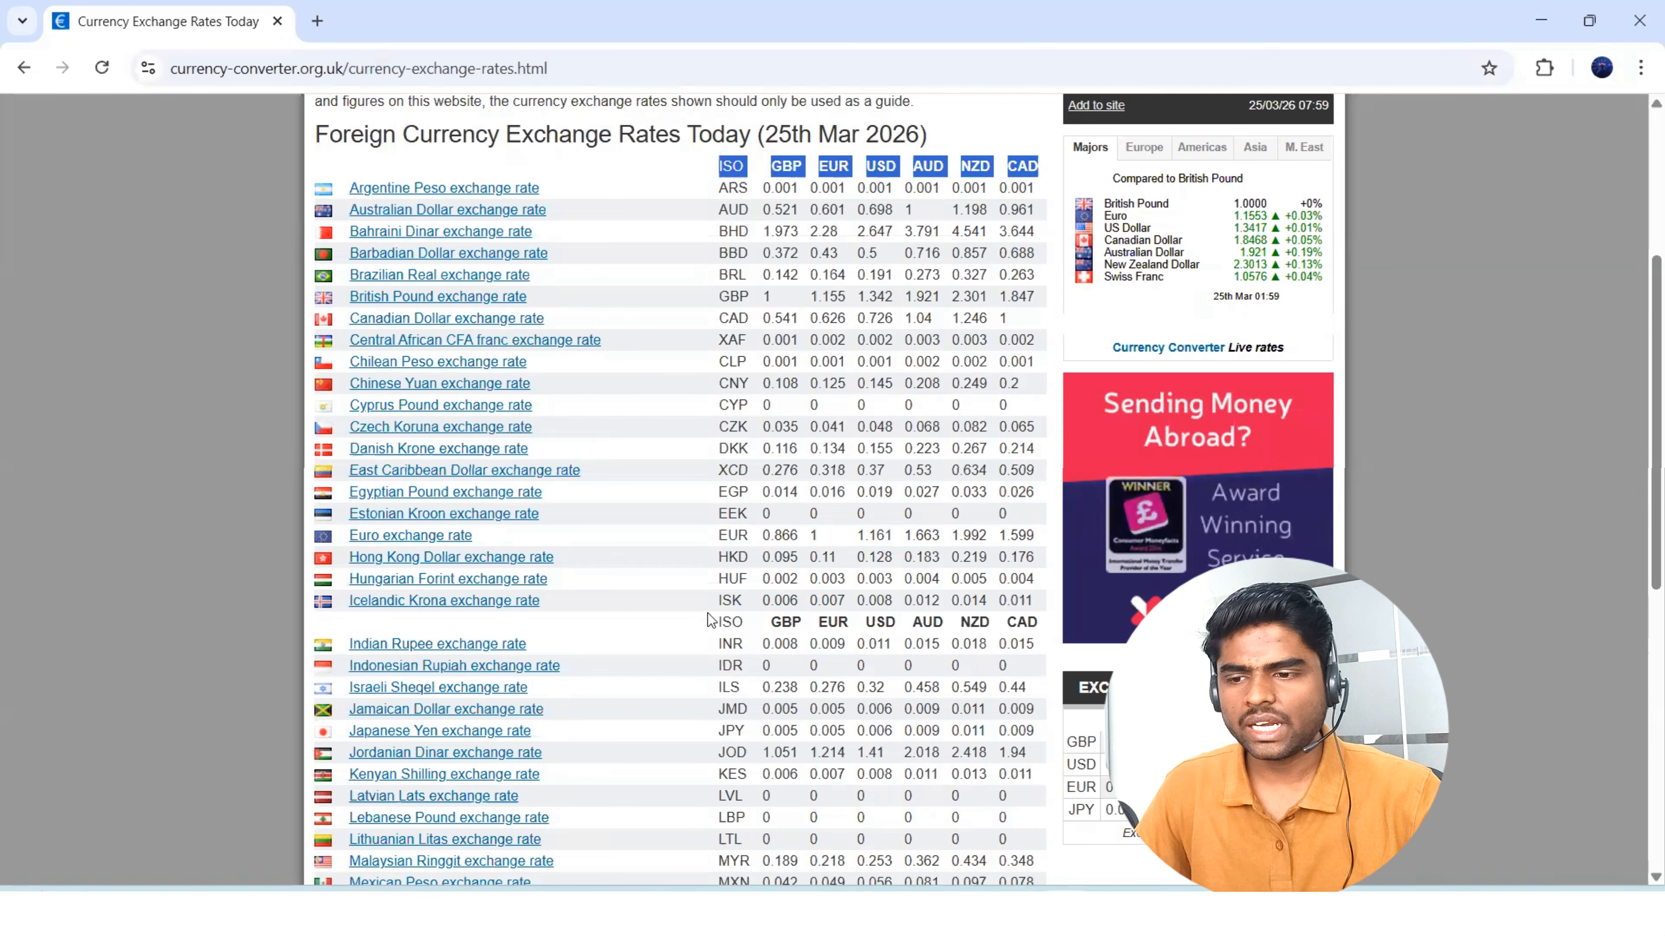
drag(711, 623, 1045, 633)
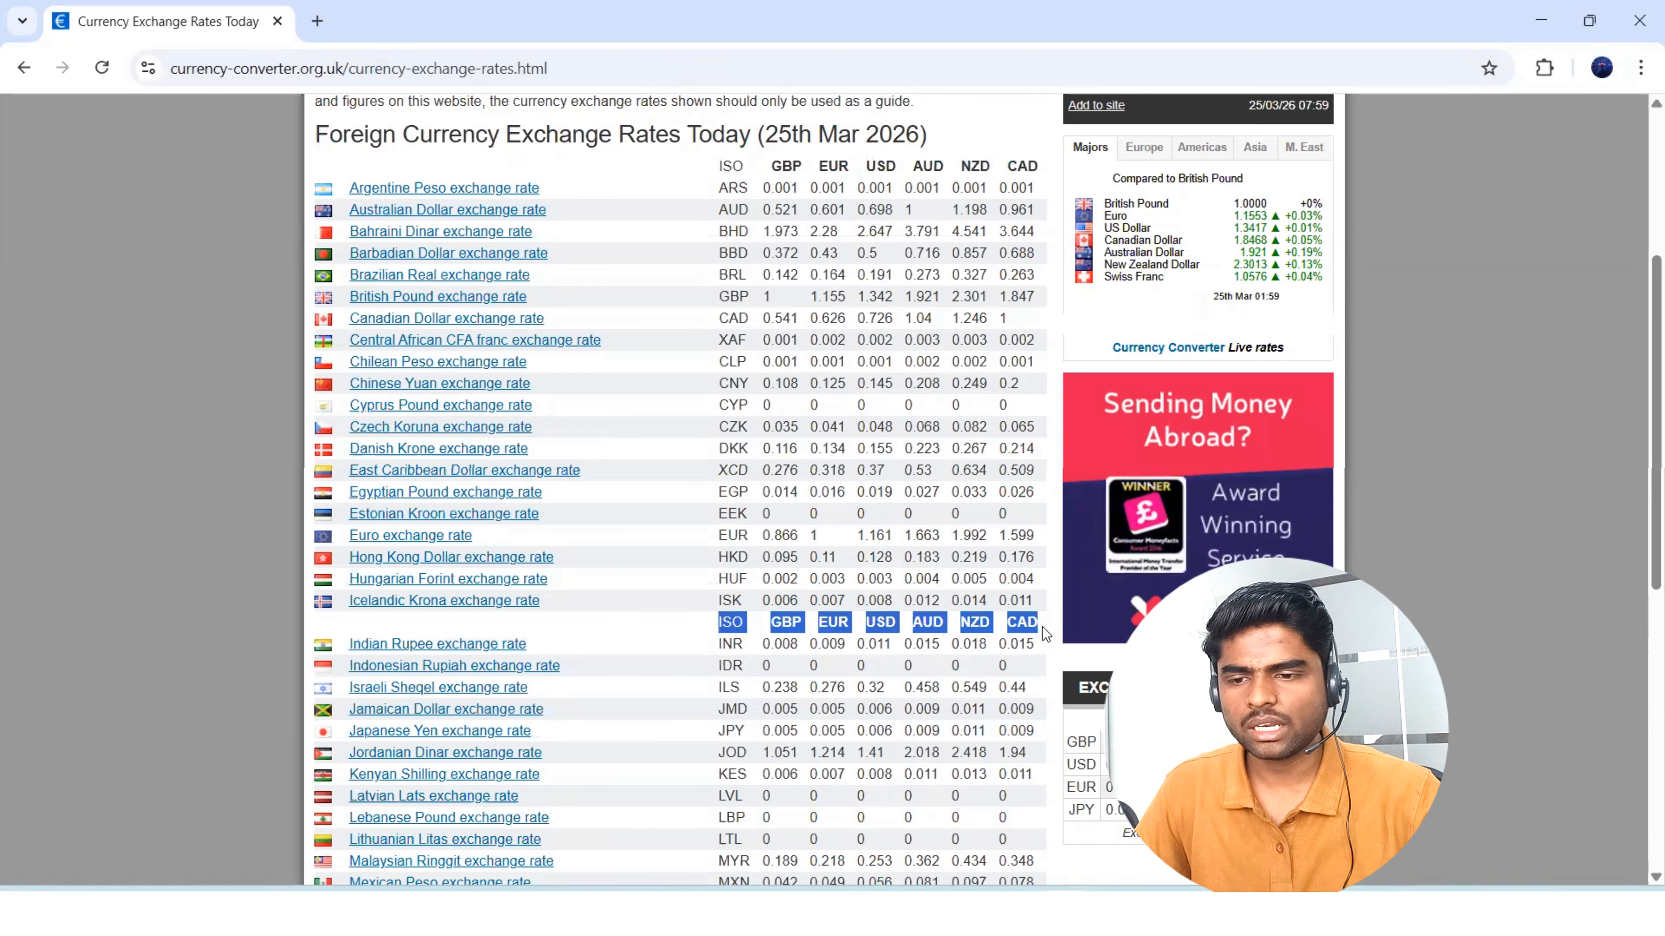
scroll(1044, 633, down, 6)
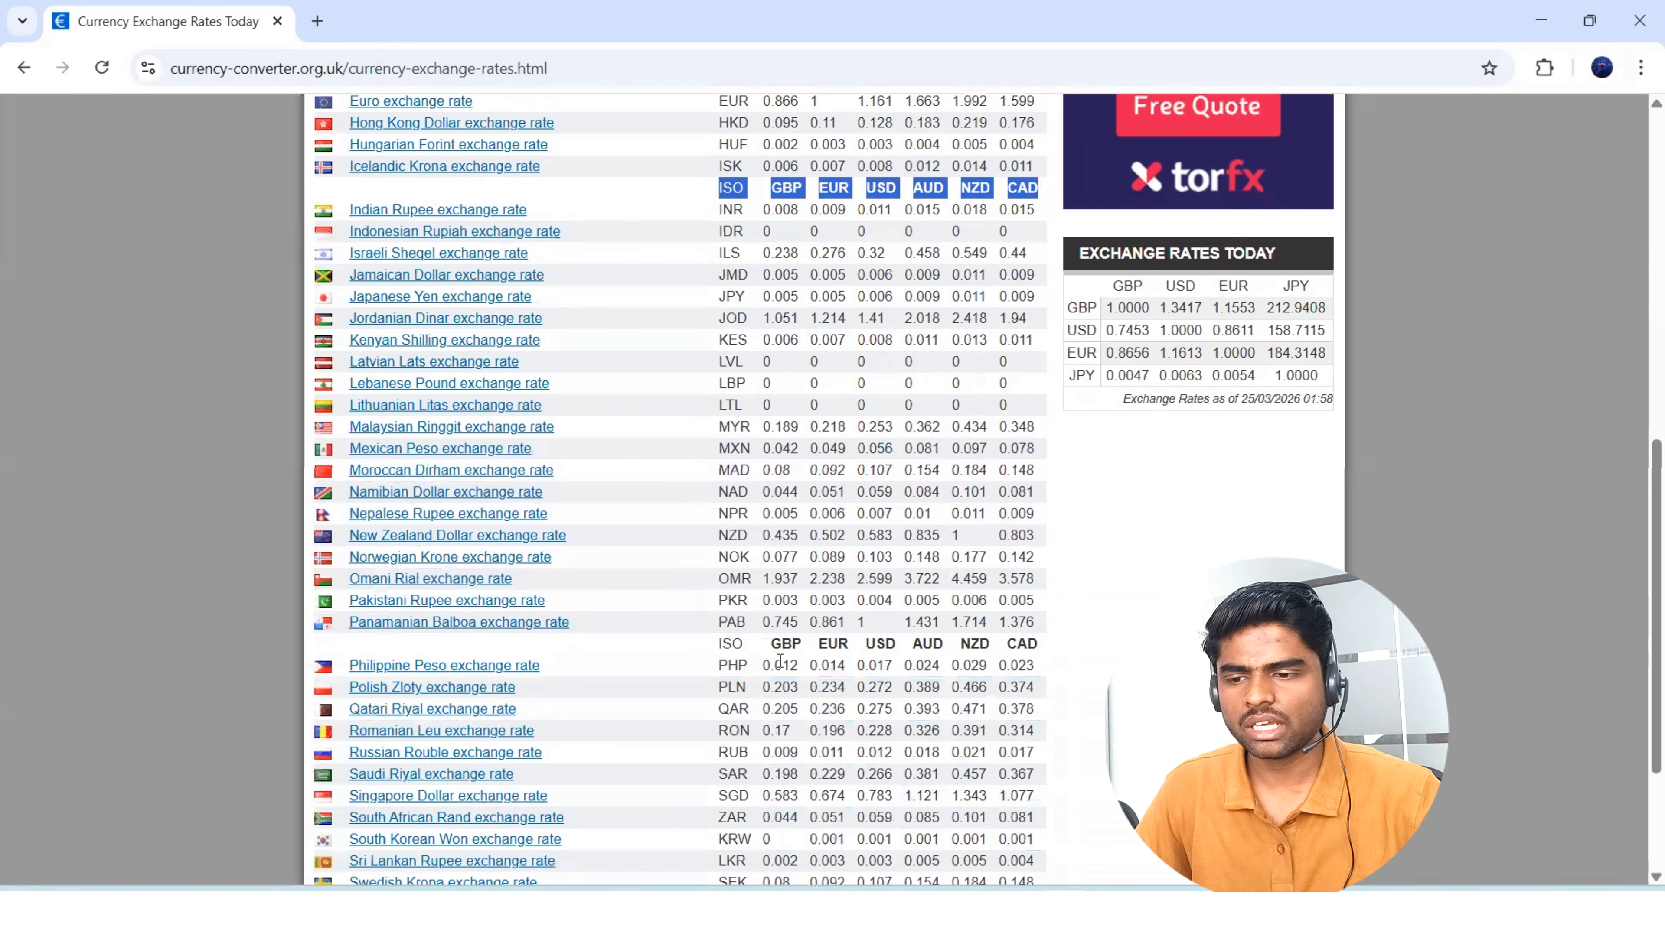
drag(705, 649, 1043, 659)
key(alt+Tab)
key(alt+Tab)
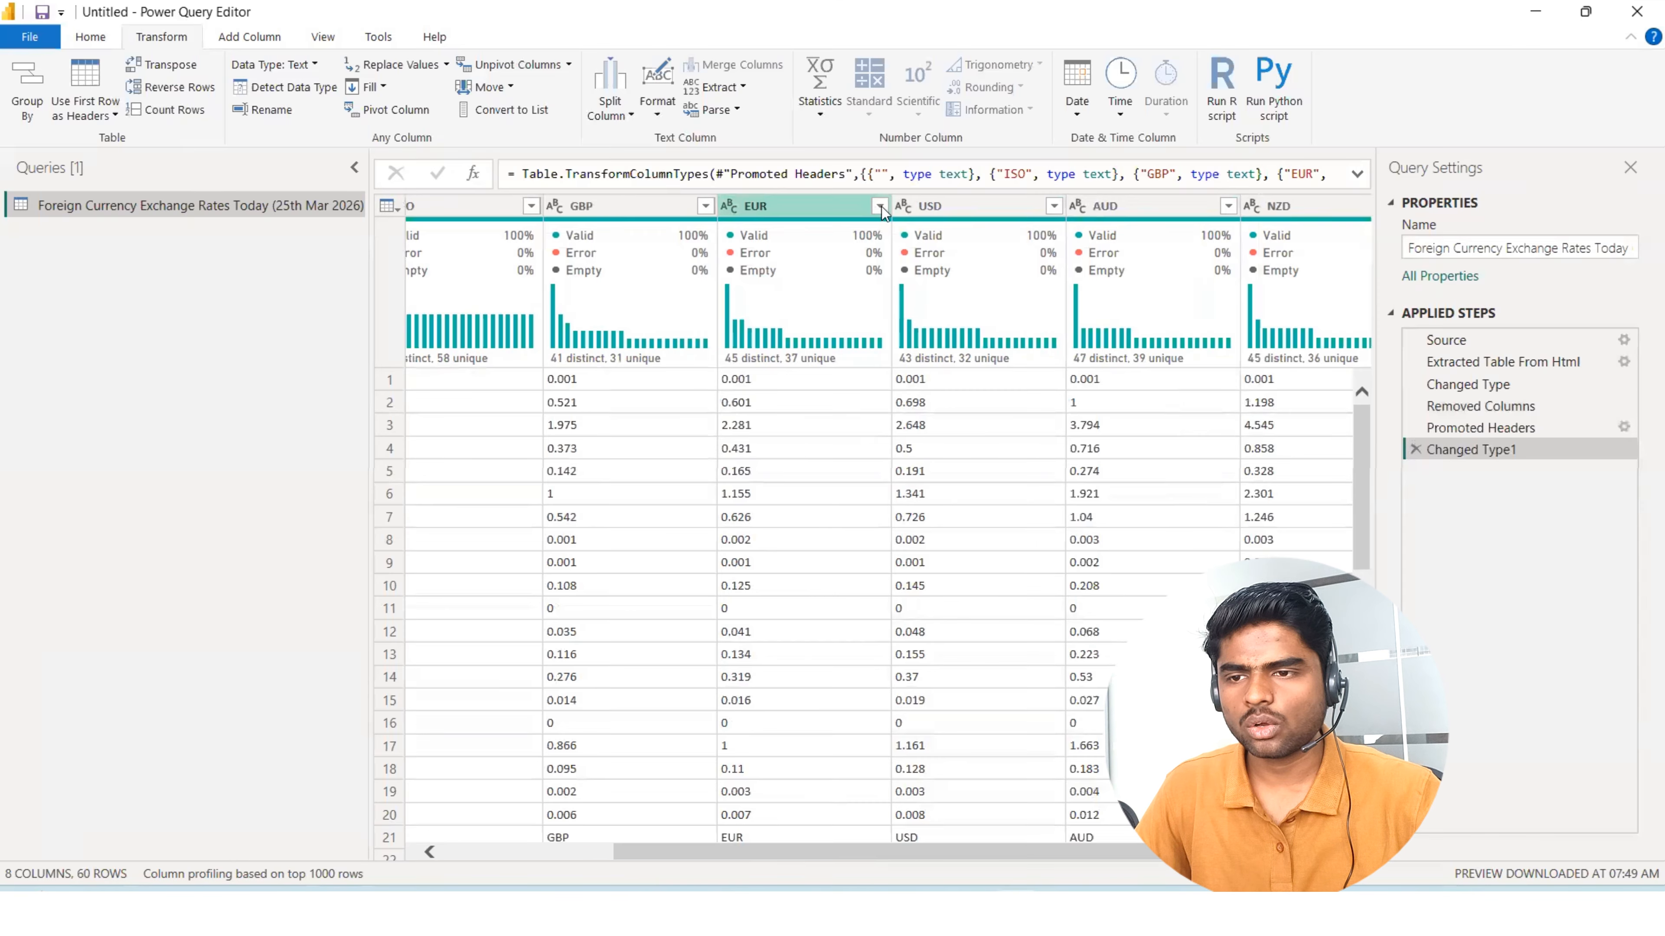
Filter the EUR column to exclude rows containing the text EUR.
click(880, 207)
scroll(687, 510, down, 3)
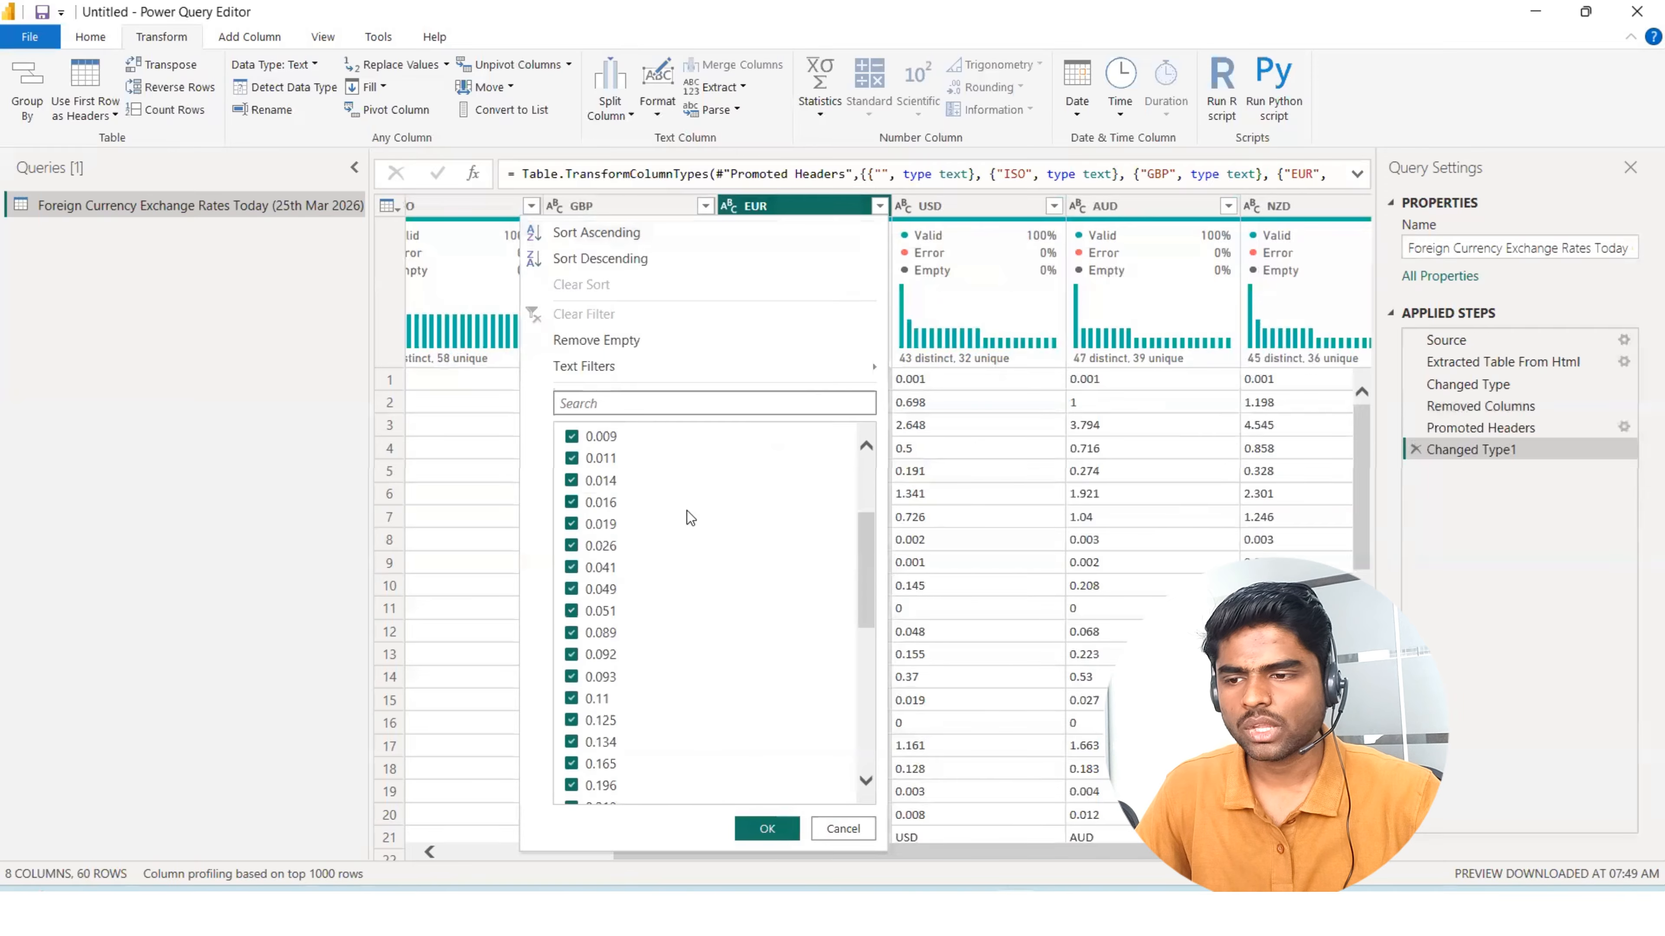
scroll(687, 511, down, 6)
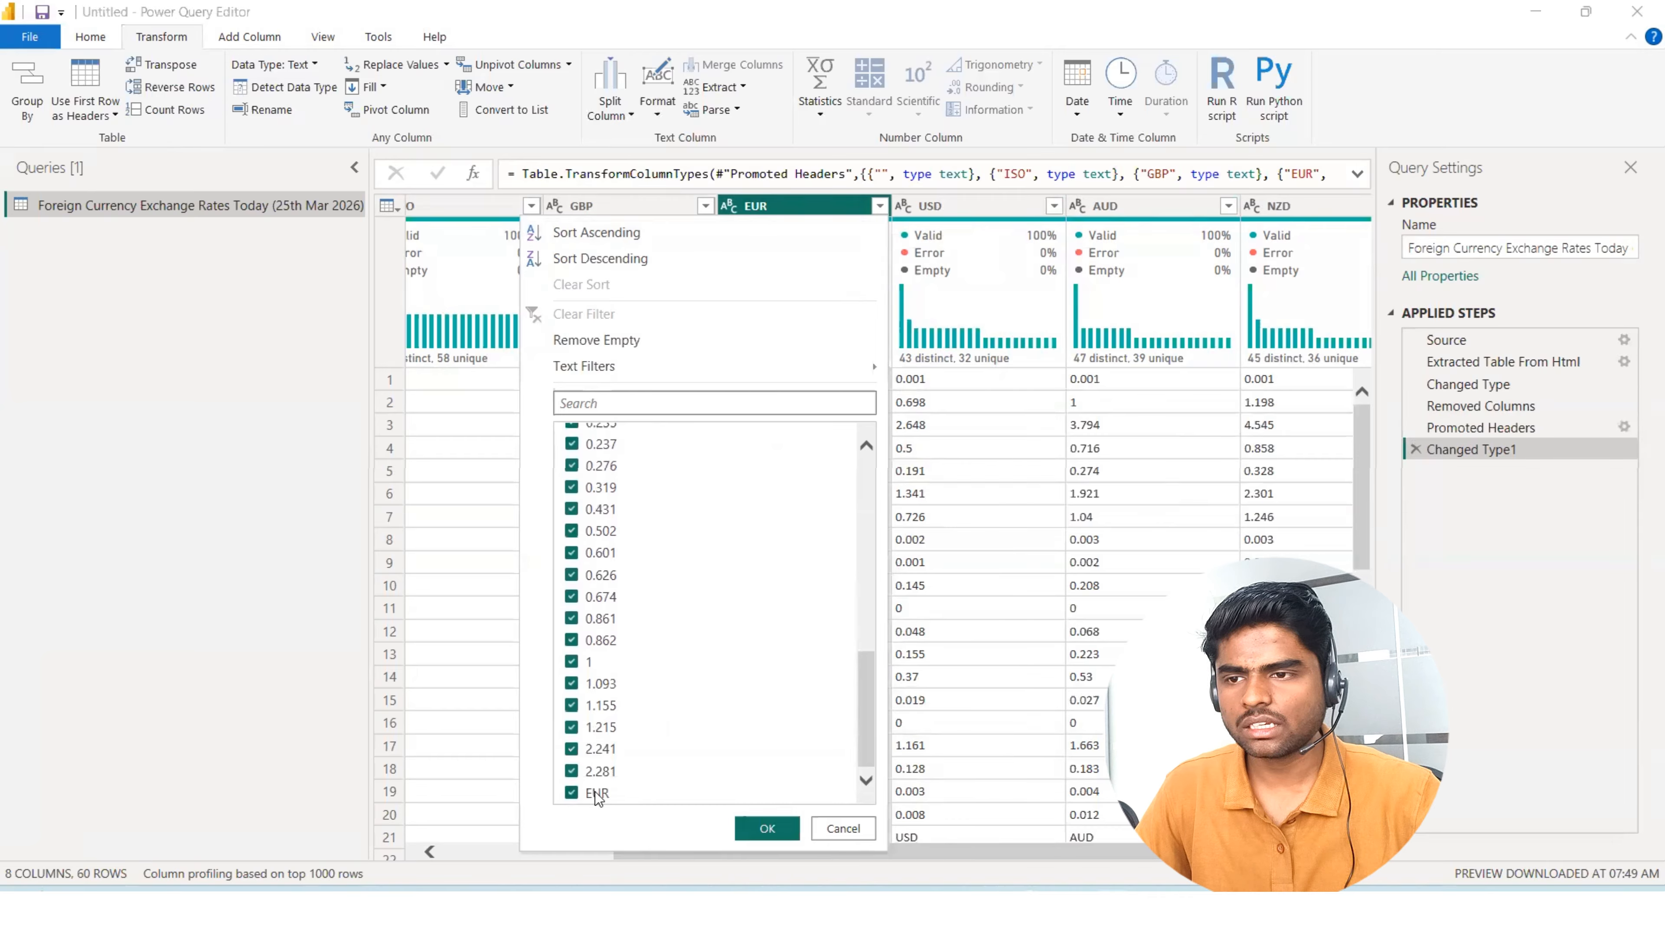
click(572, 792)
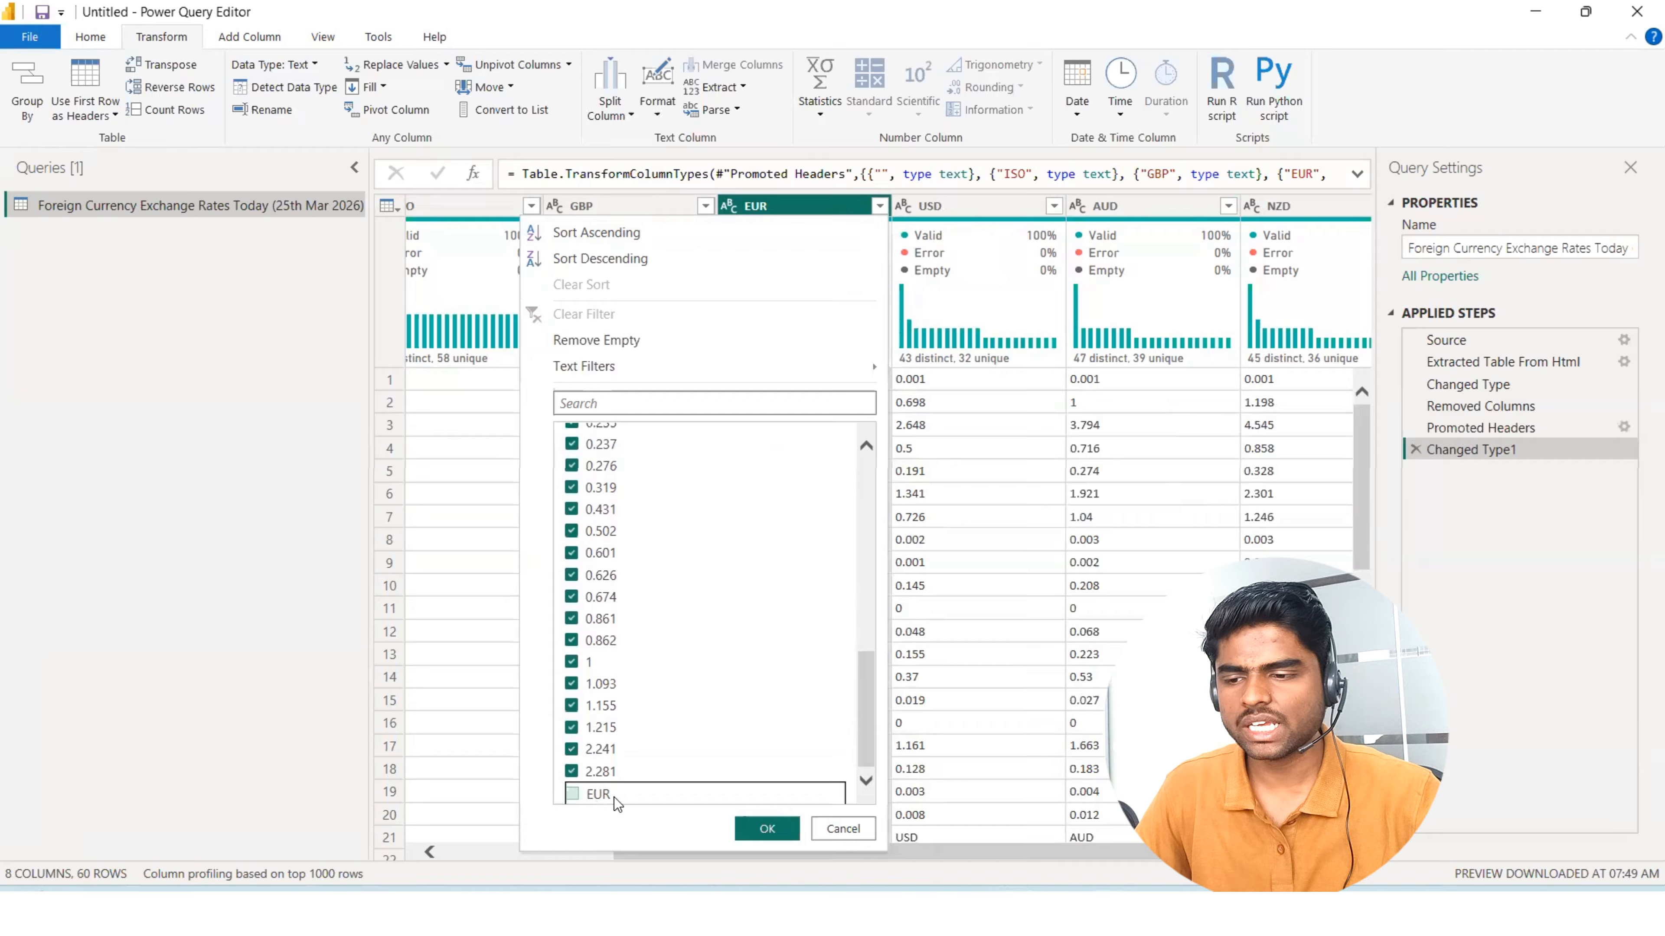
click(751, 826)
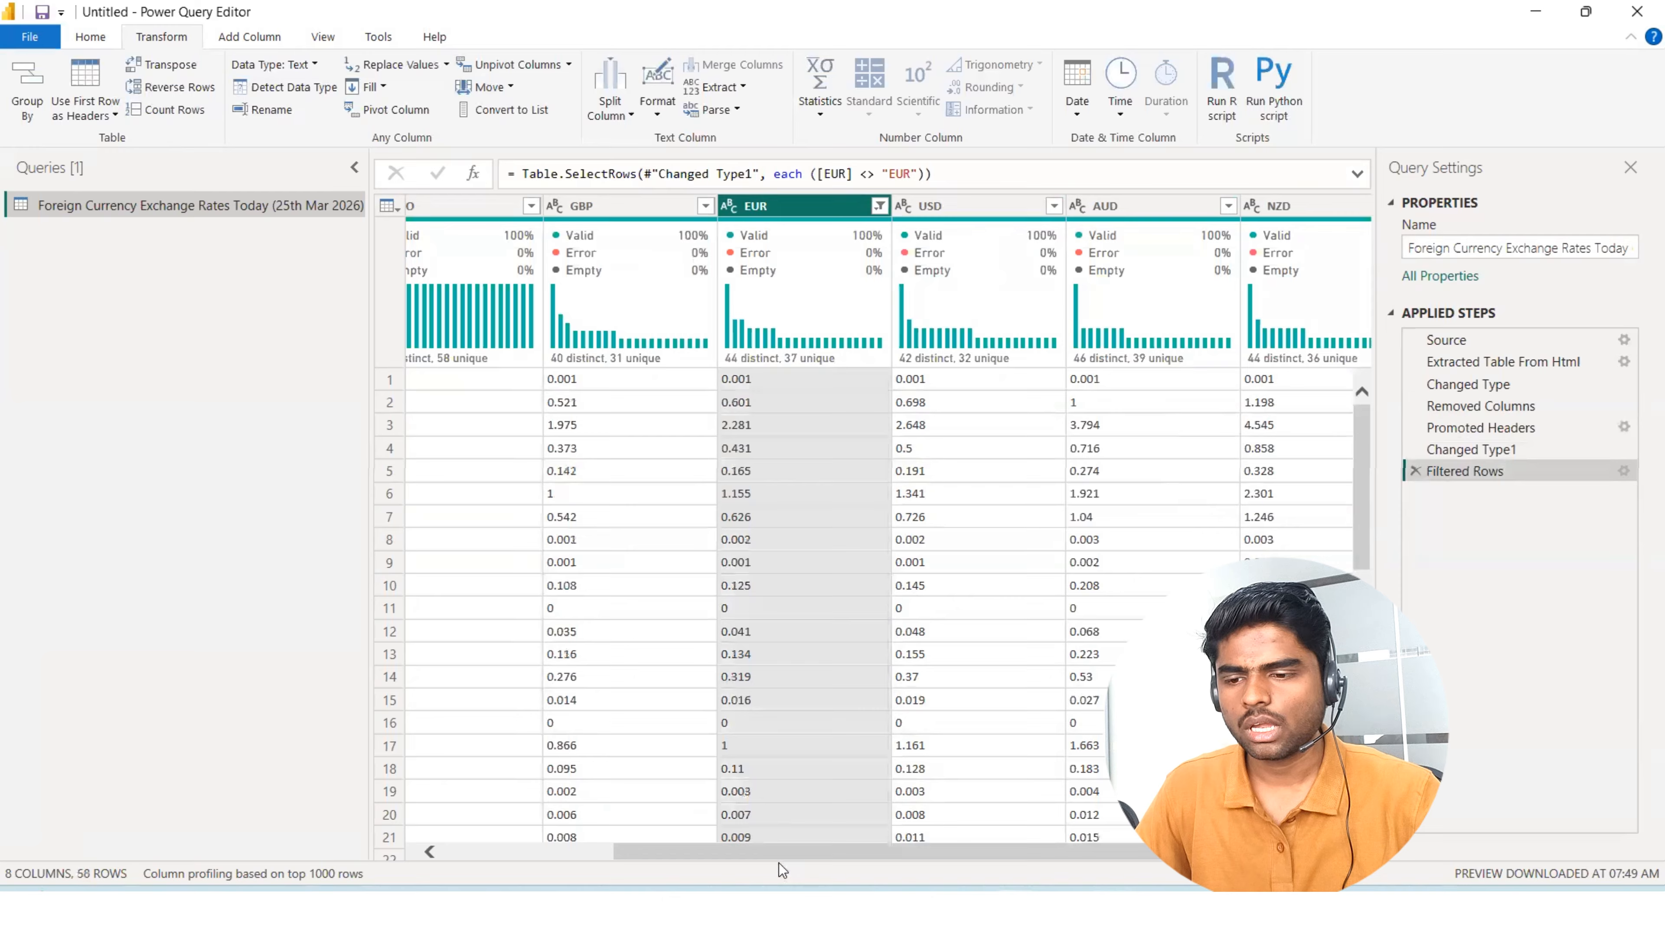
Change the data type of the EUR, GBP and USD columns from text to Decimal Number.
click(729, 207)
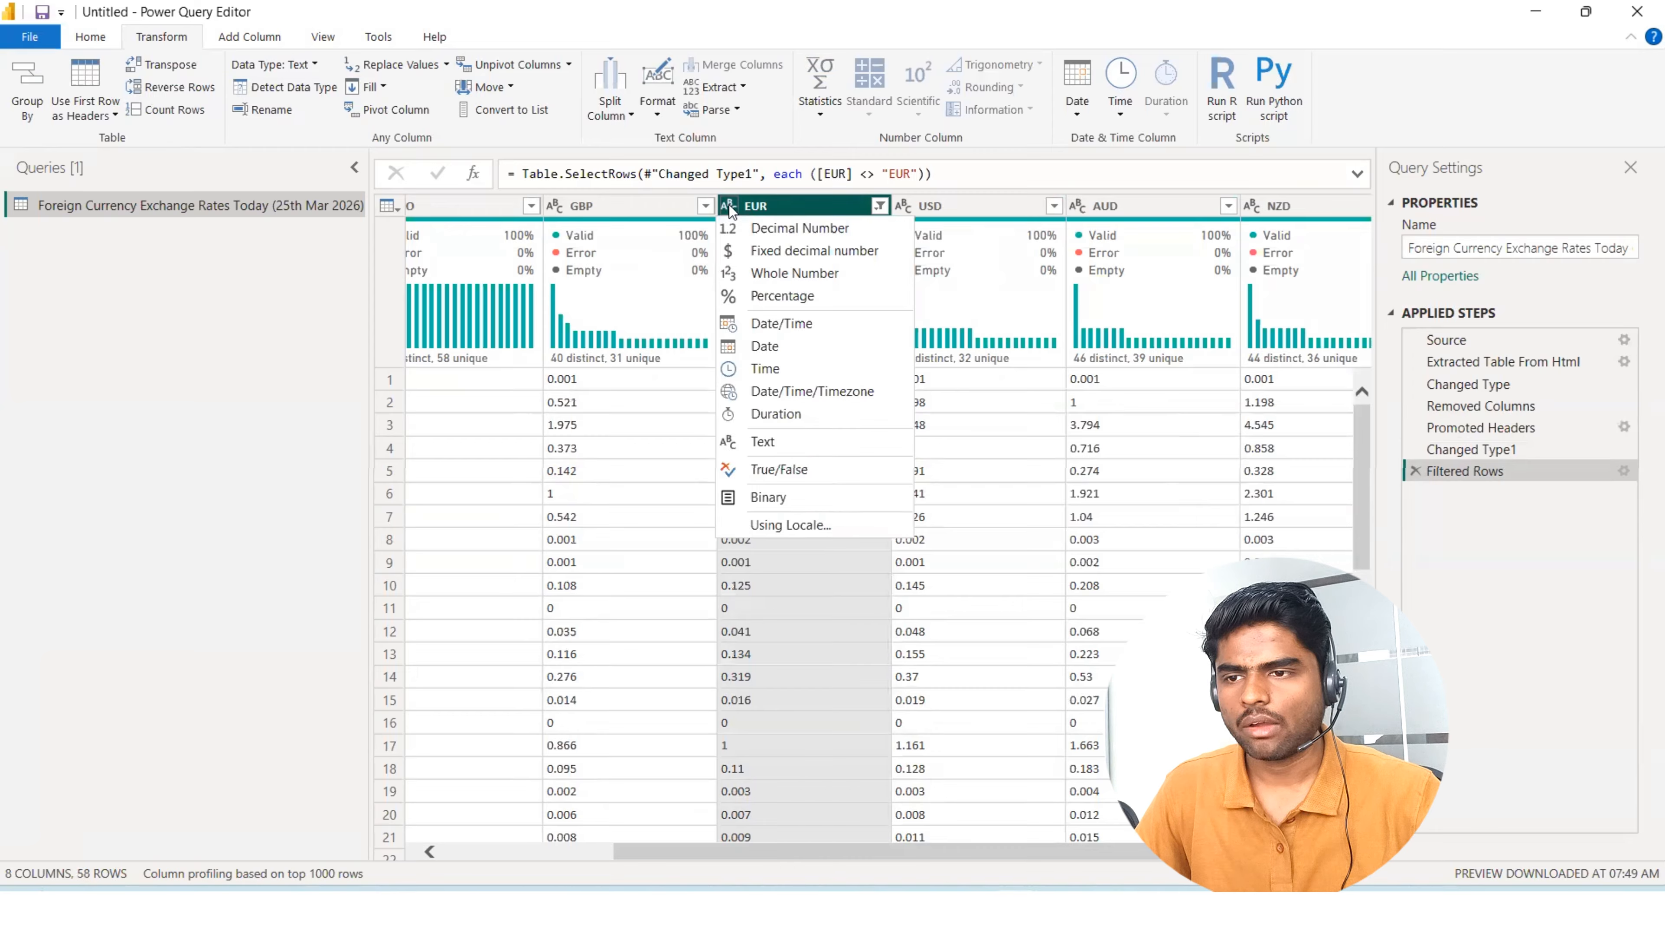
click(767, 229)
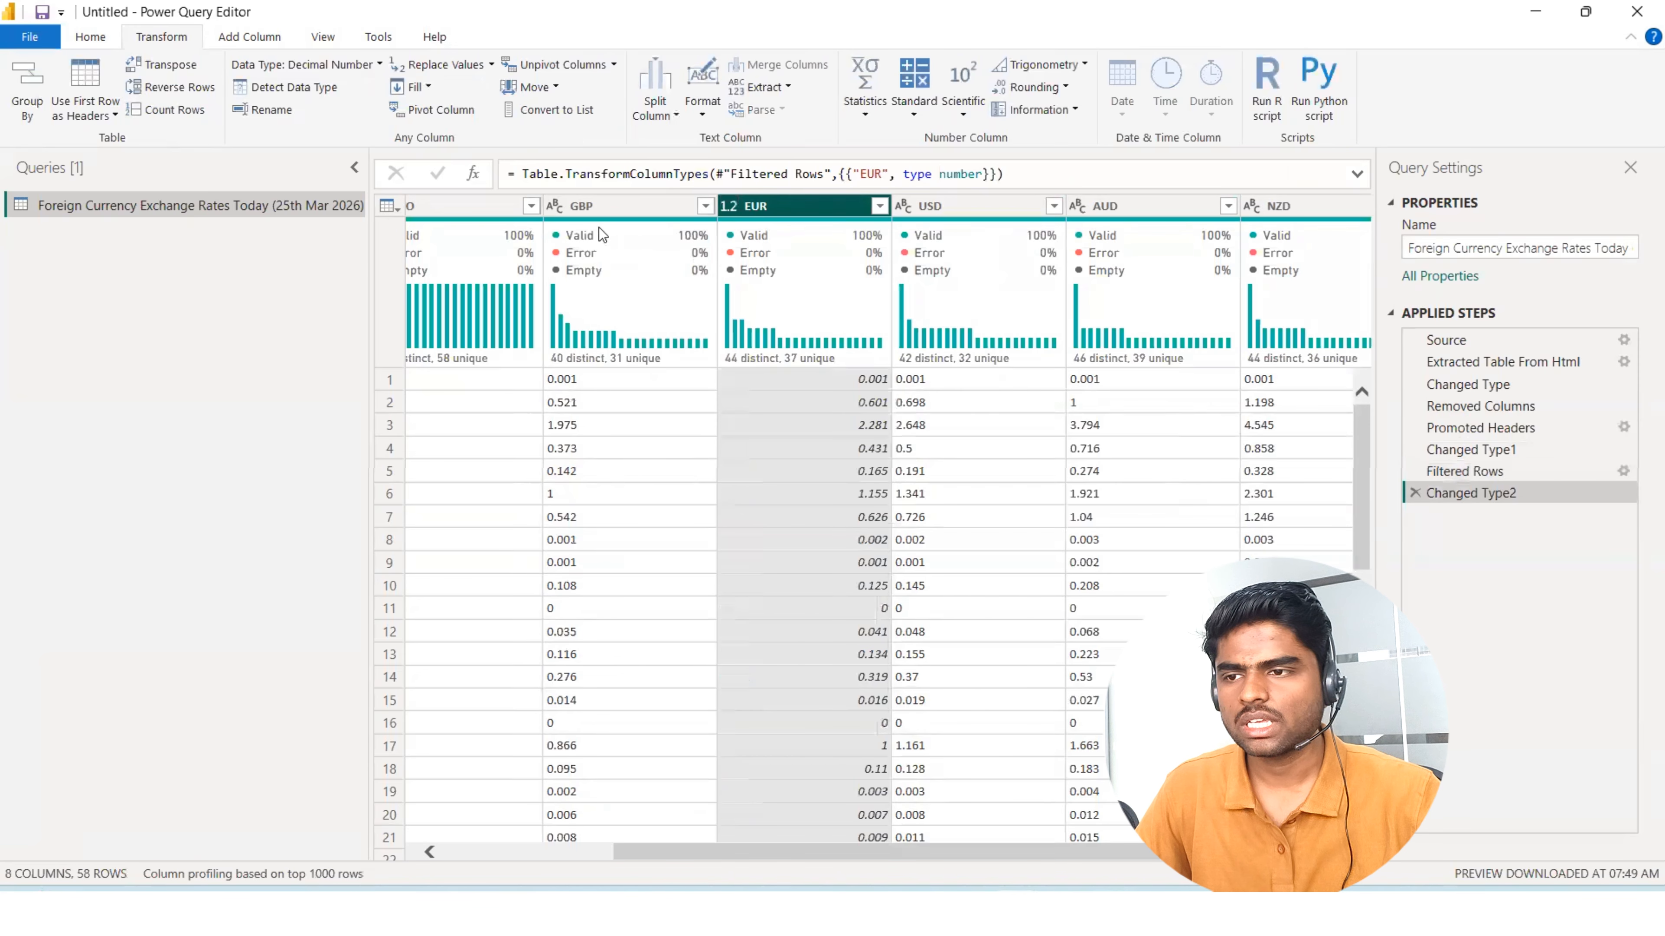
click(587, 205)
click(554, 205)
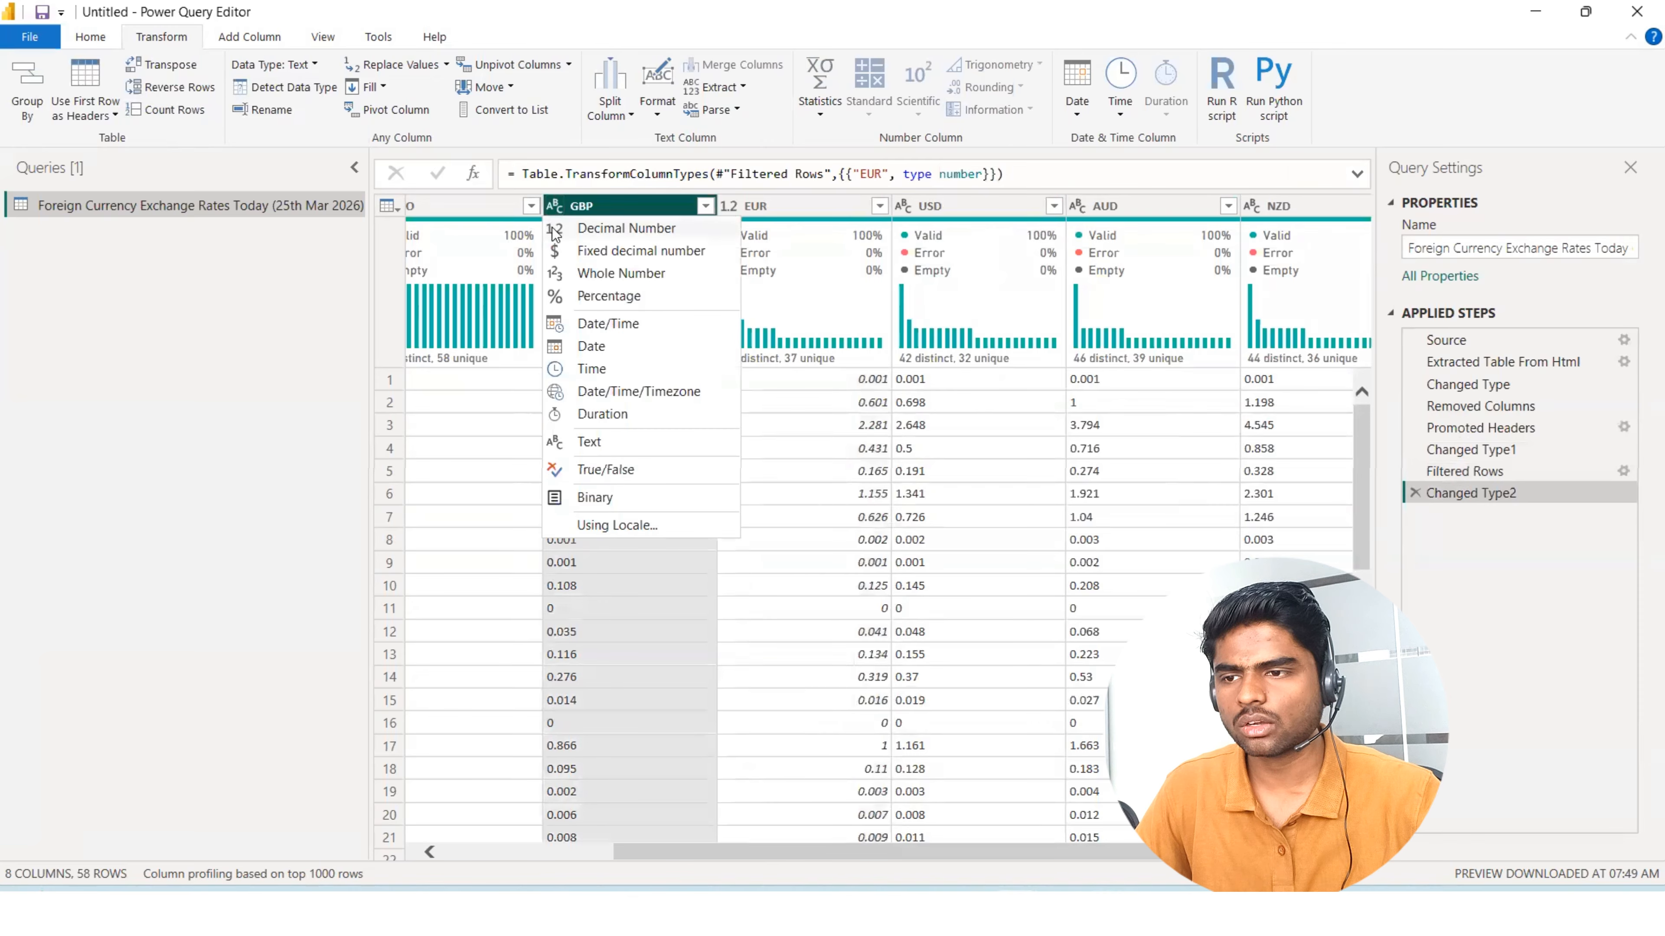
click(556, 229)
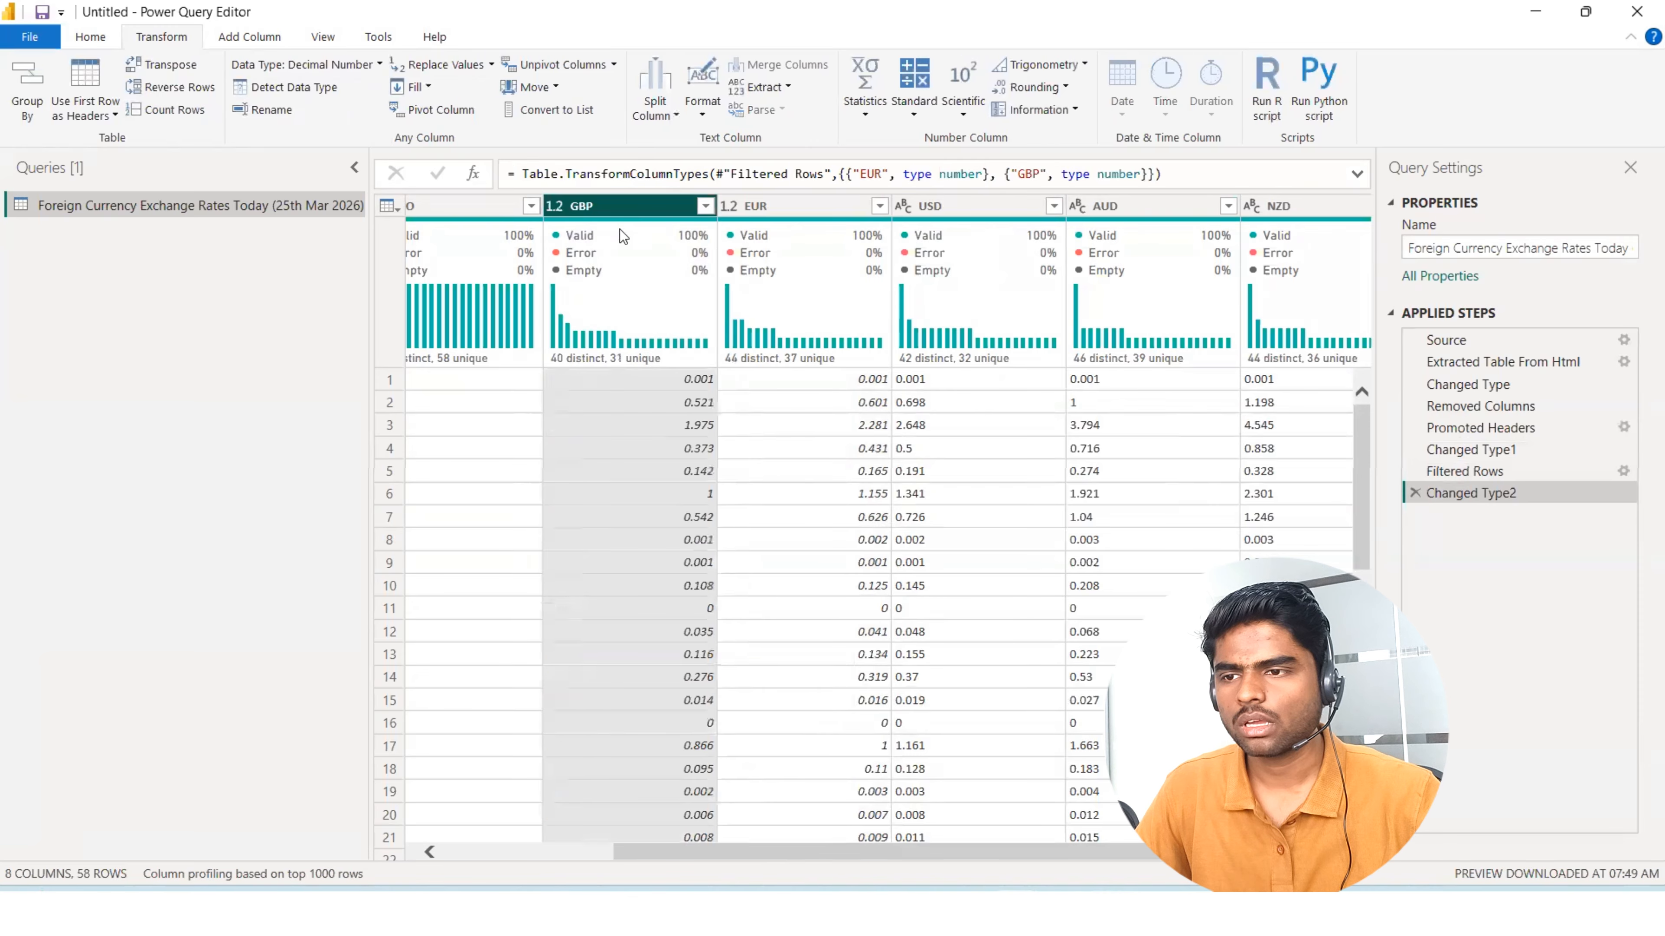
click(925, 205)
click(903, 205)
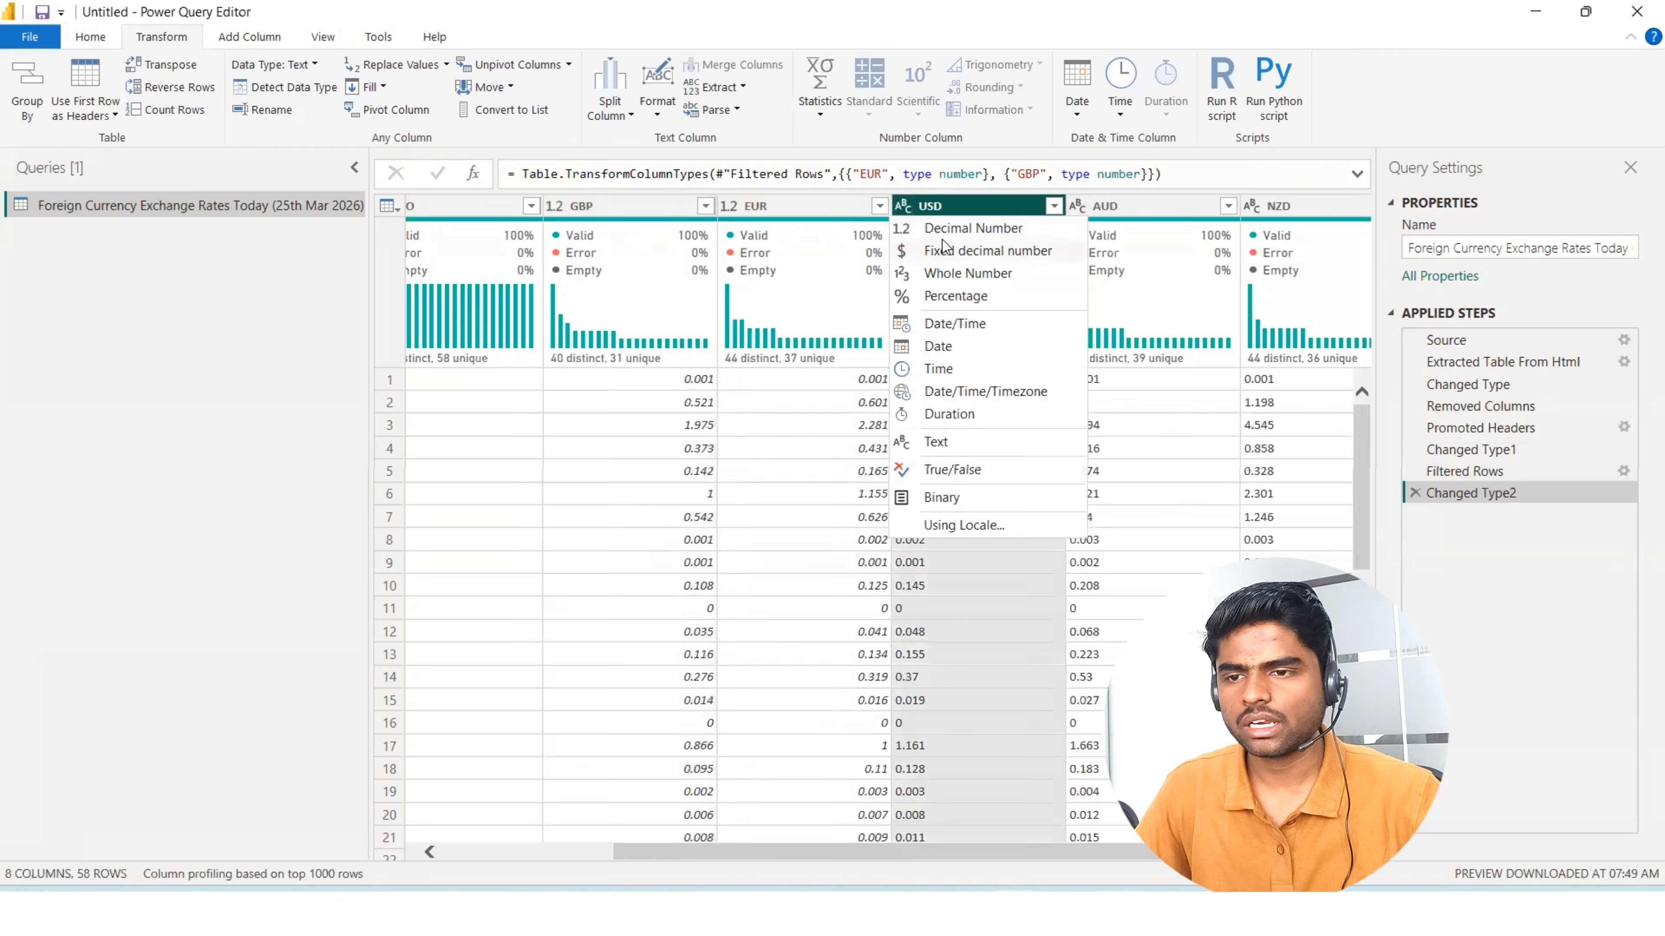
click(946, 231)
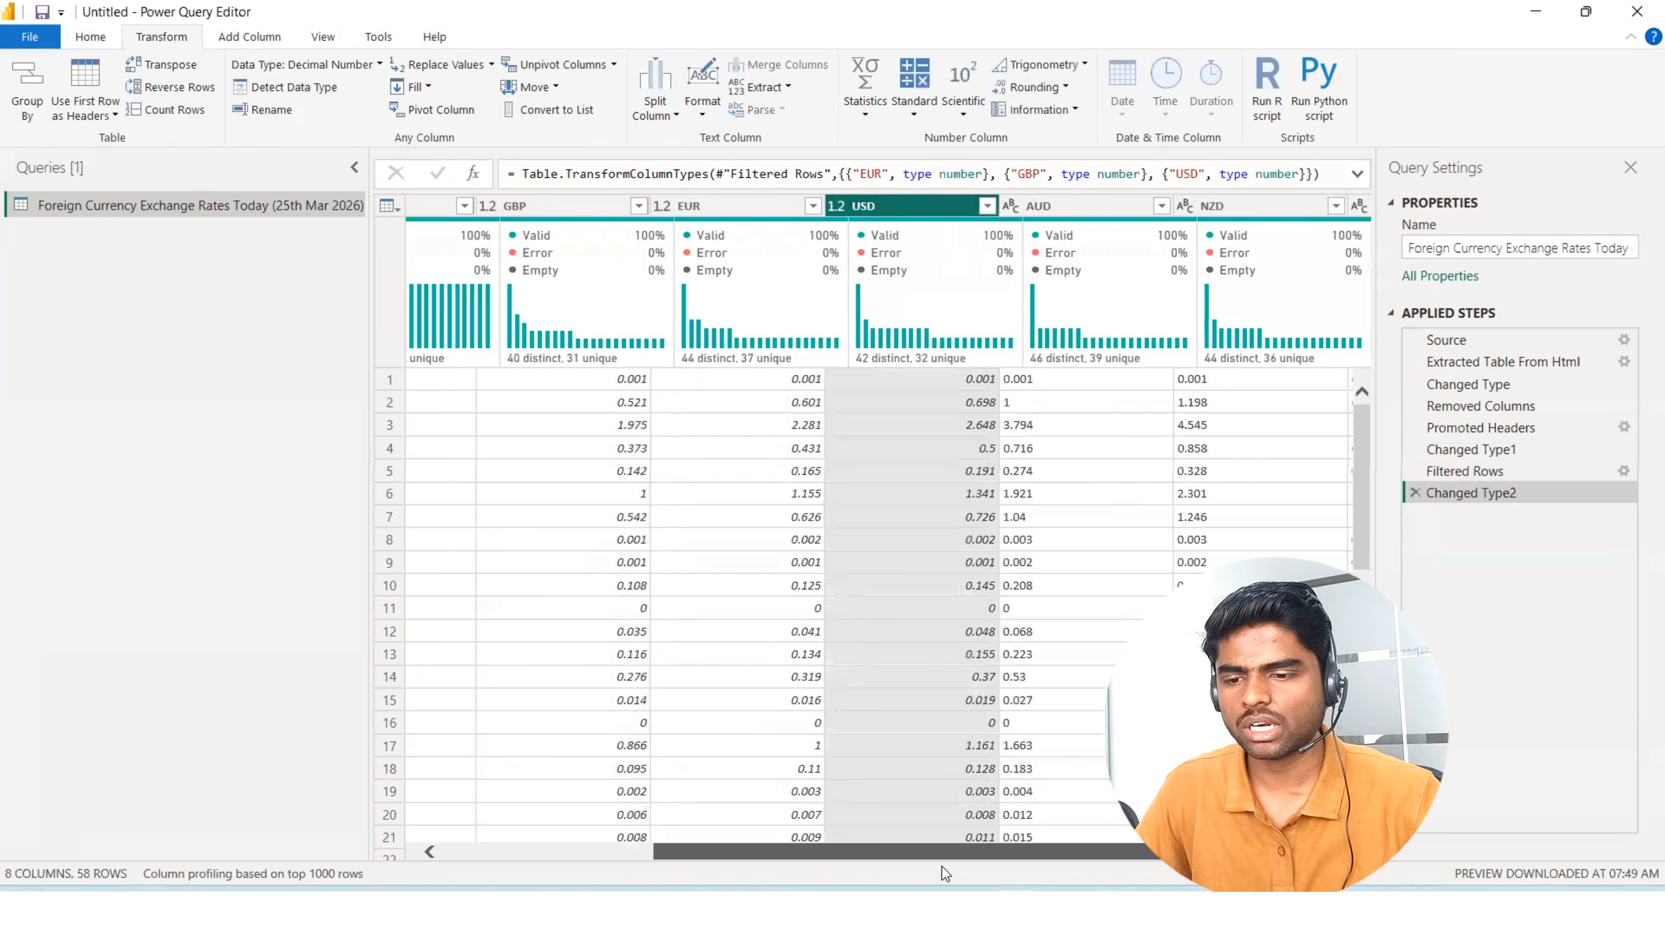
Set the AUD, NZD and CAD columns to the Decimal Number data type.
click(898, 206)
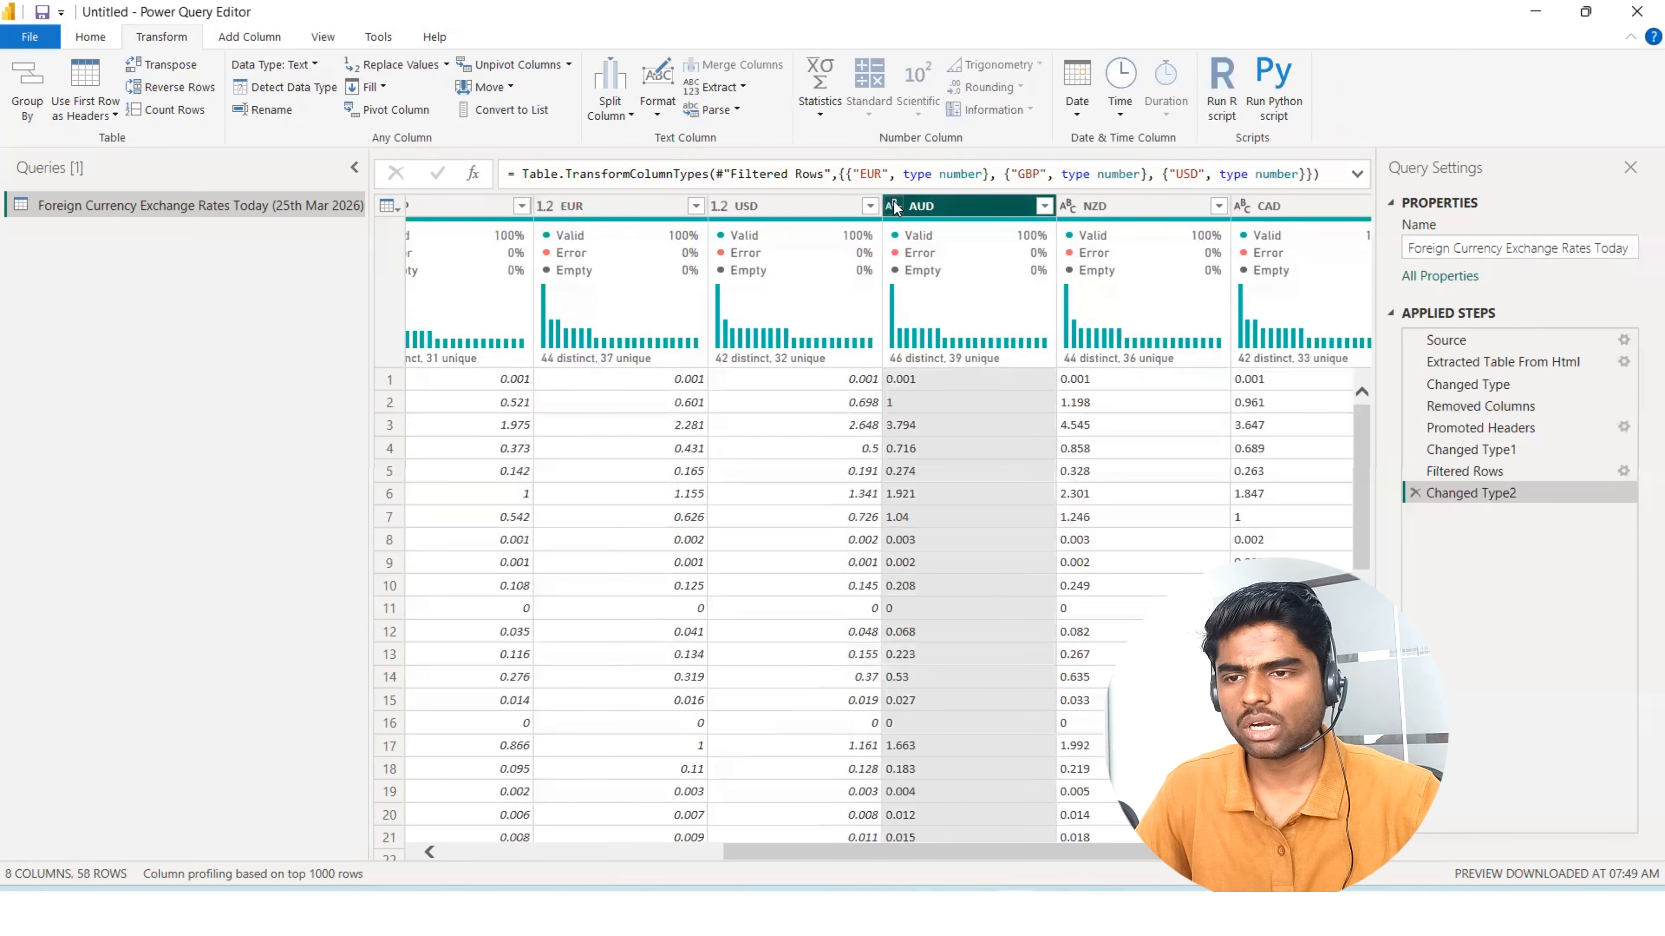
click(896, 206)
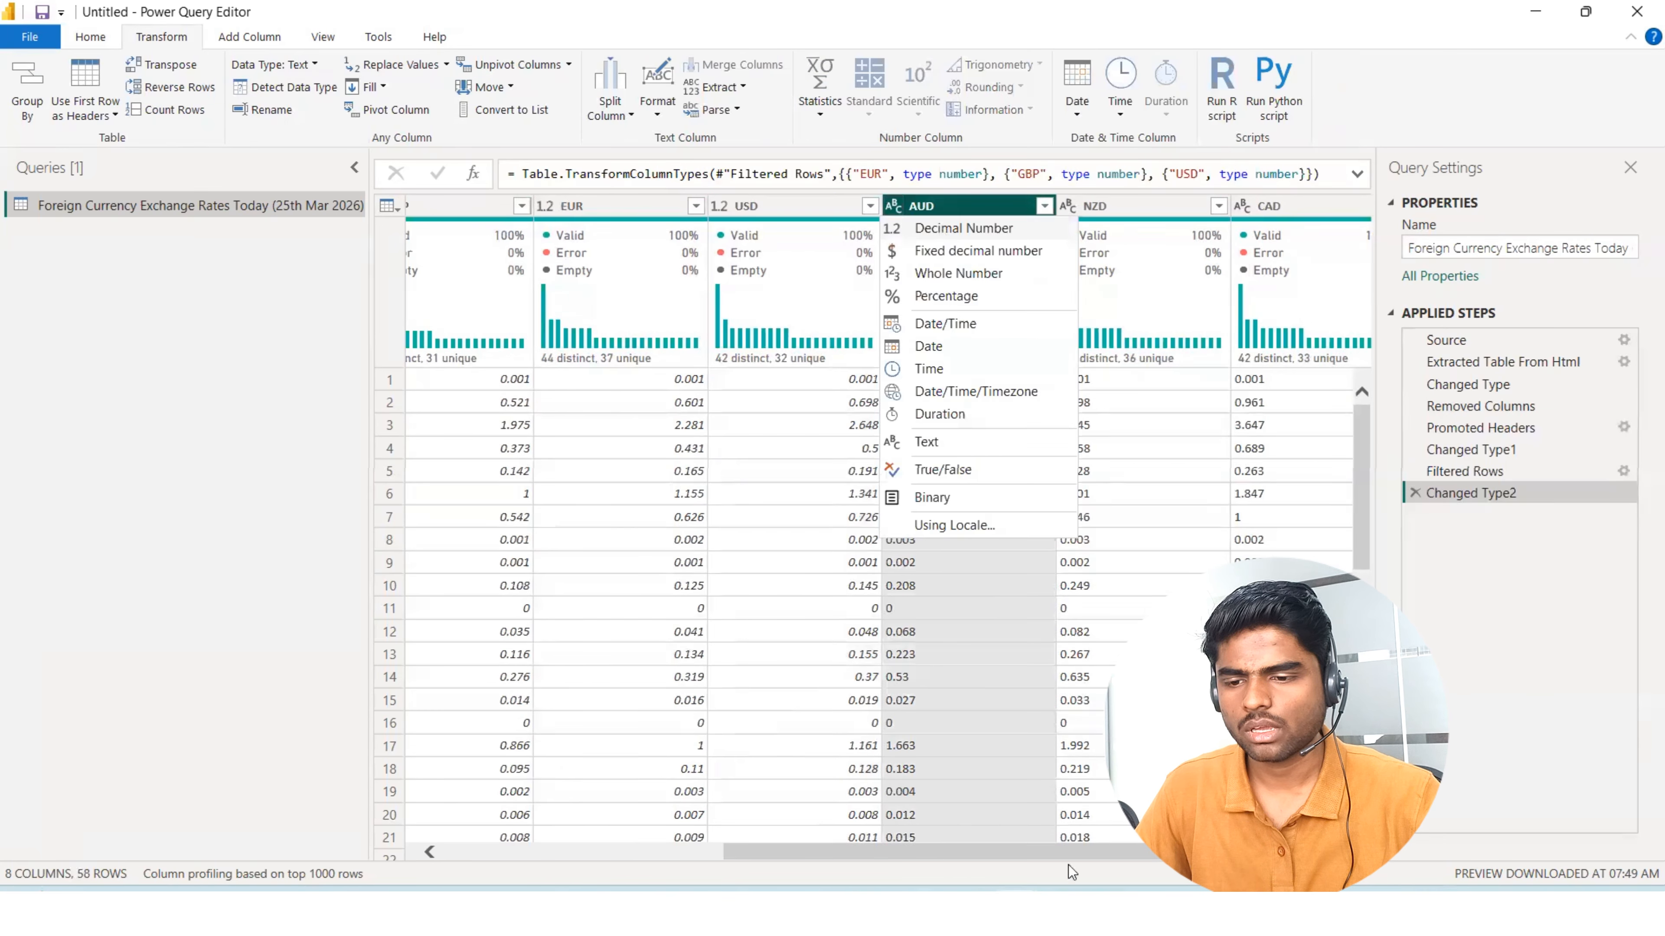
click(943, 229)
click(1020, 209)
click(1016, 207)
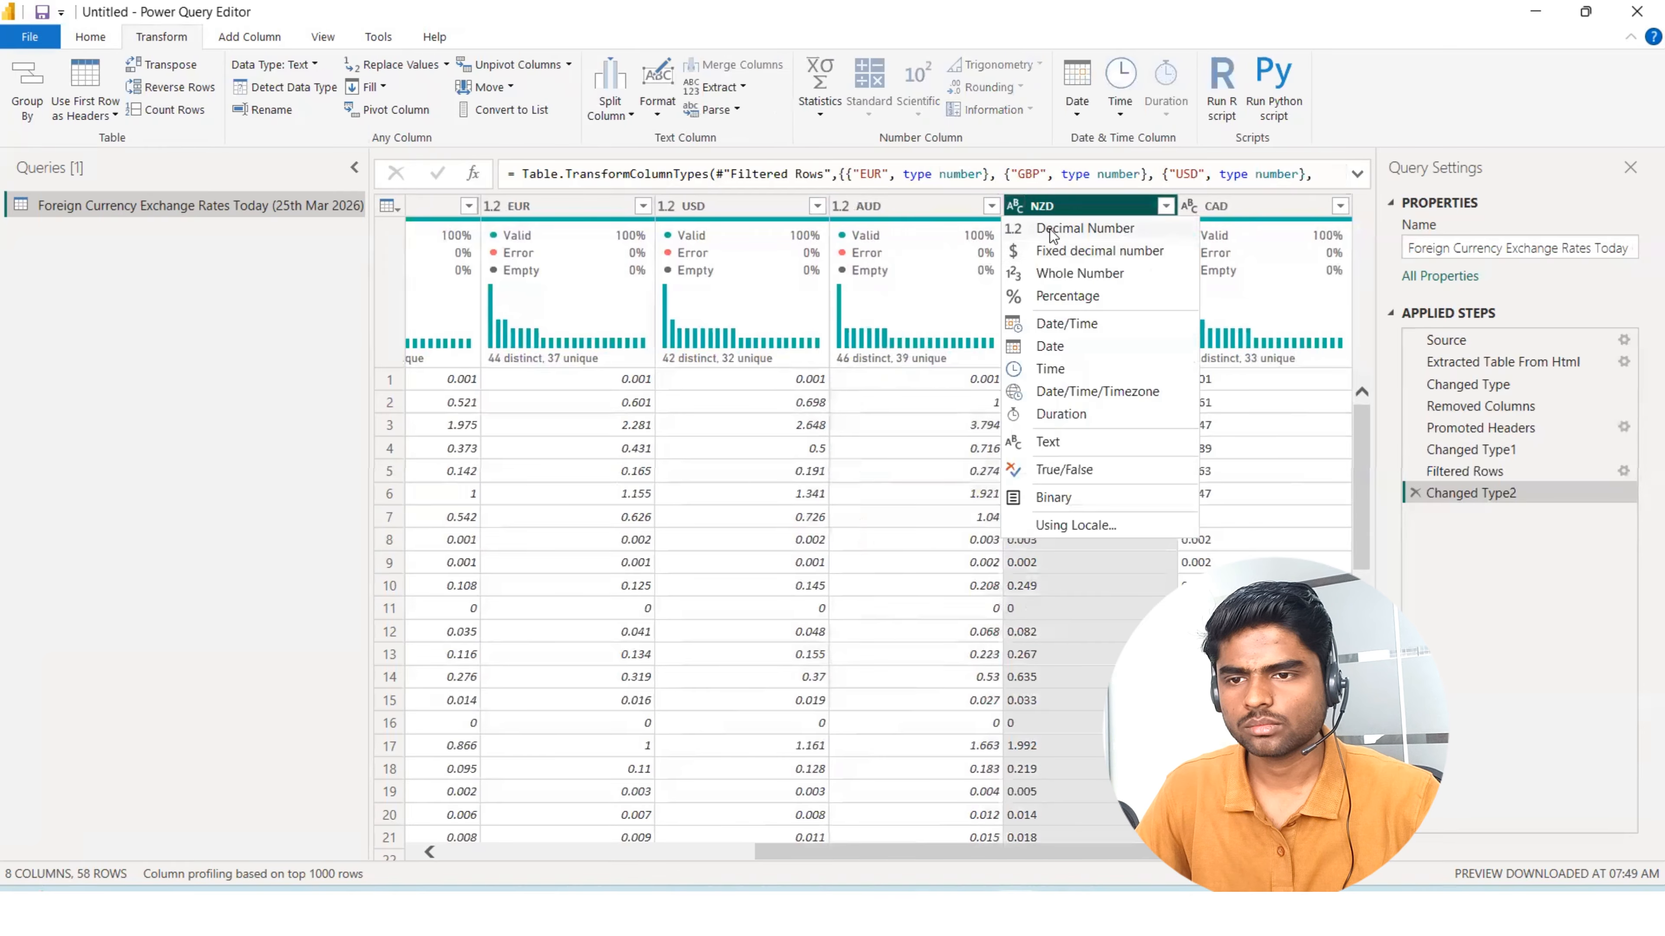
click(1055, 231)
drag(1100, 856, 1115, 856)
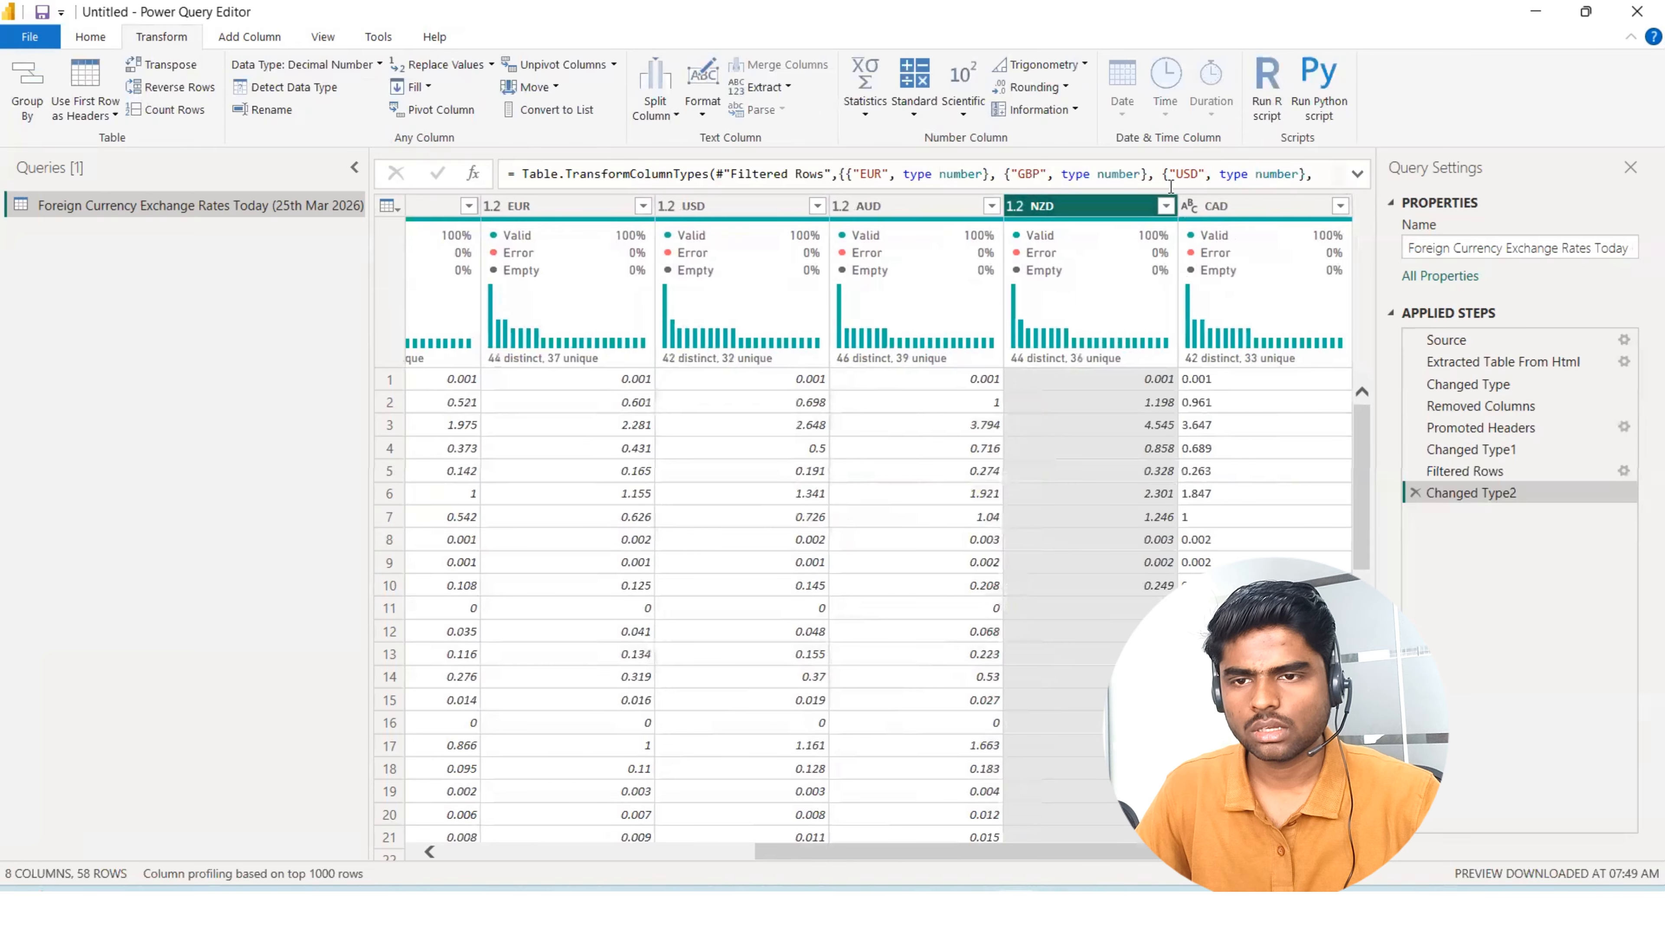
click(1192, 207)
click(1190, 207)
click(1232, 230)
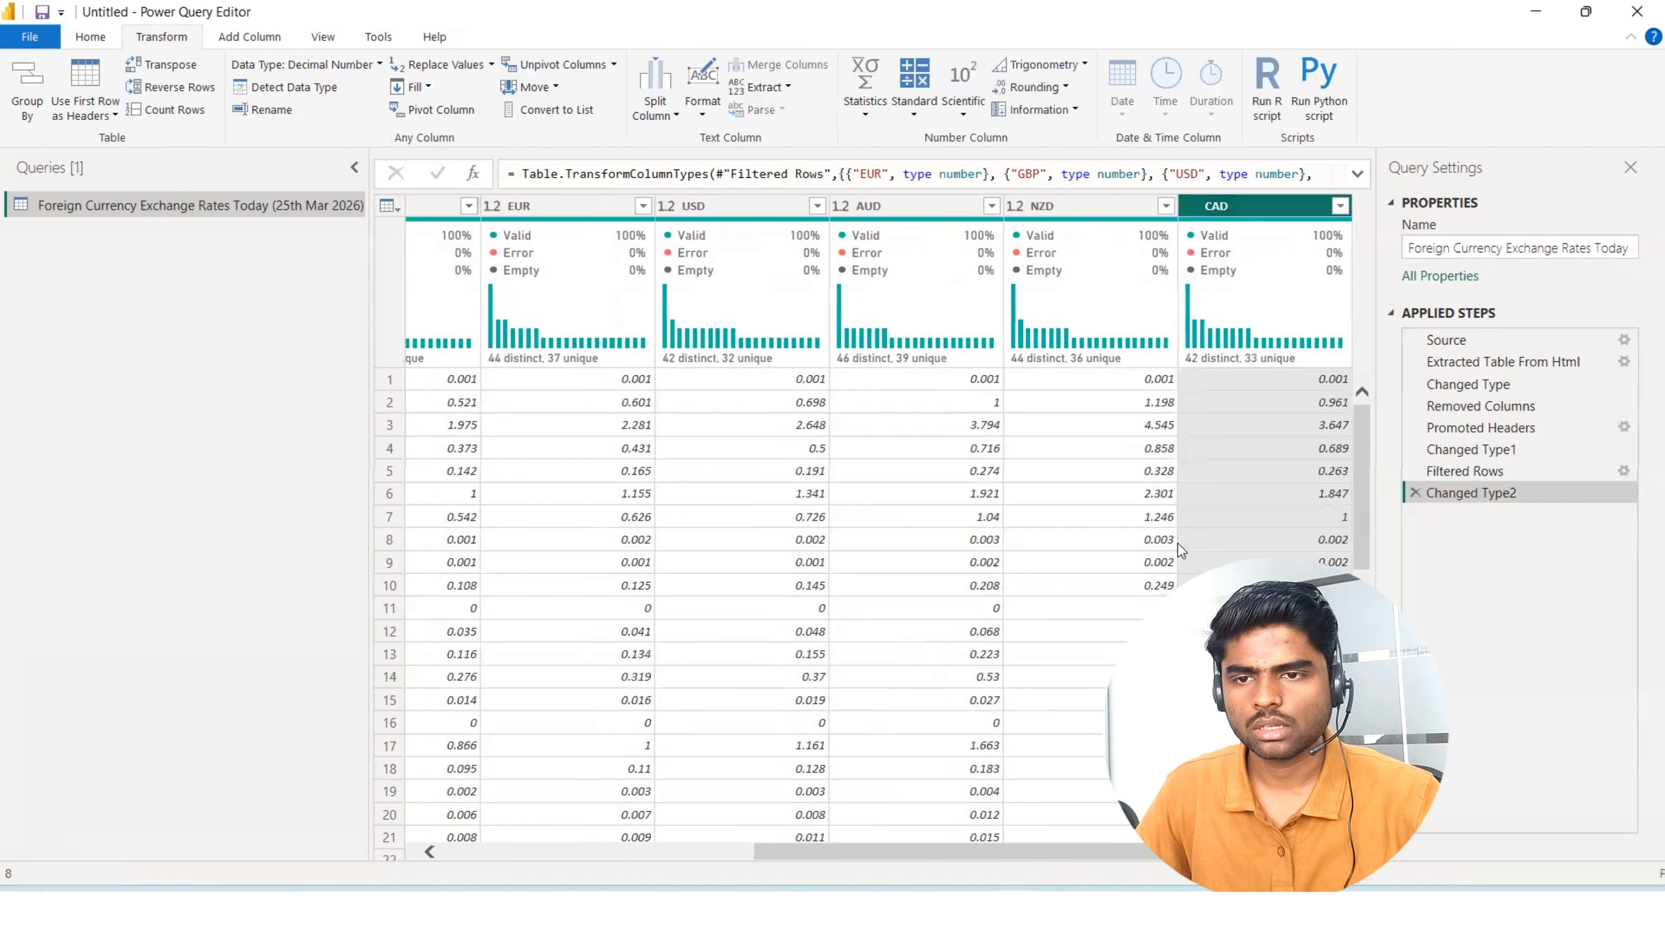
Rename the unnamed first column, which holds the exchange rate descriptions, to Country.
drag(1048, 855, 582, 851)
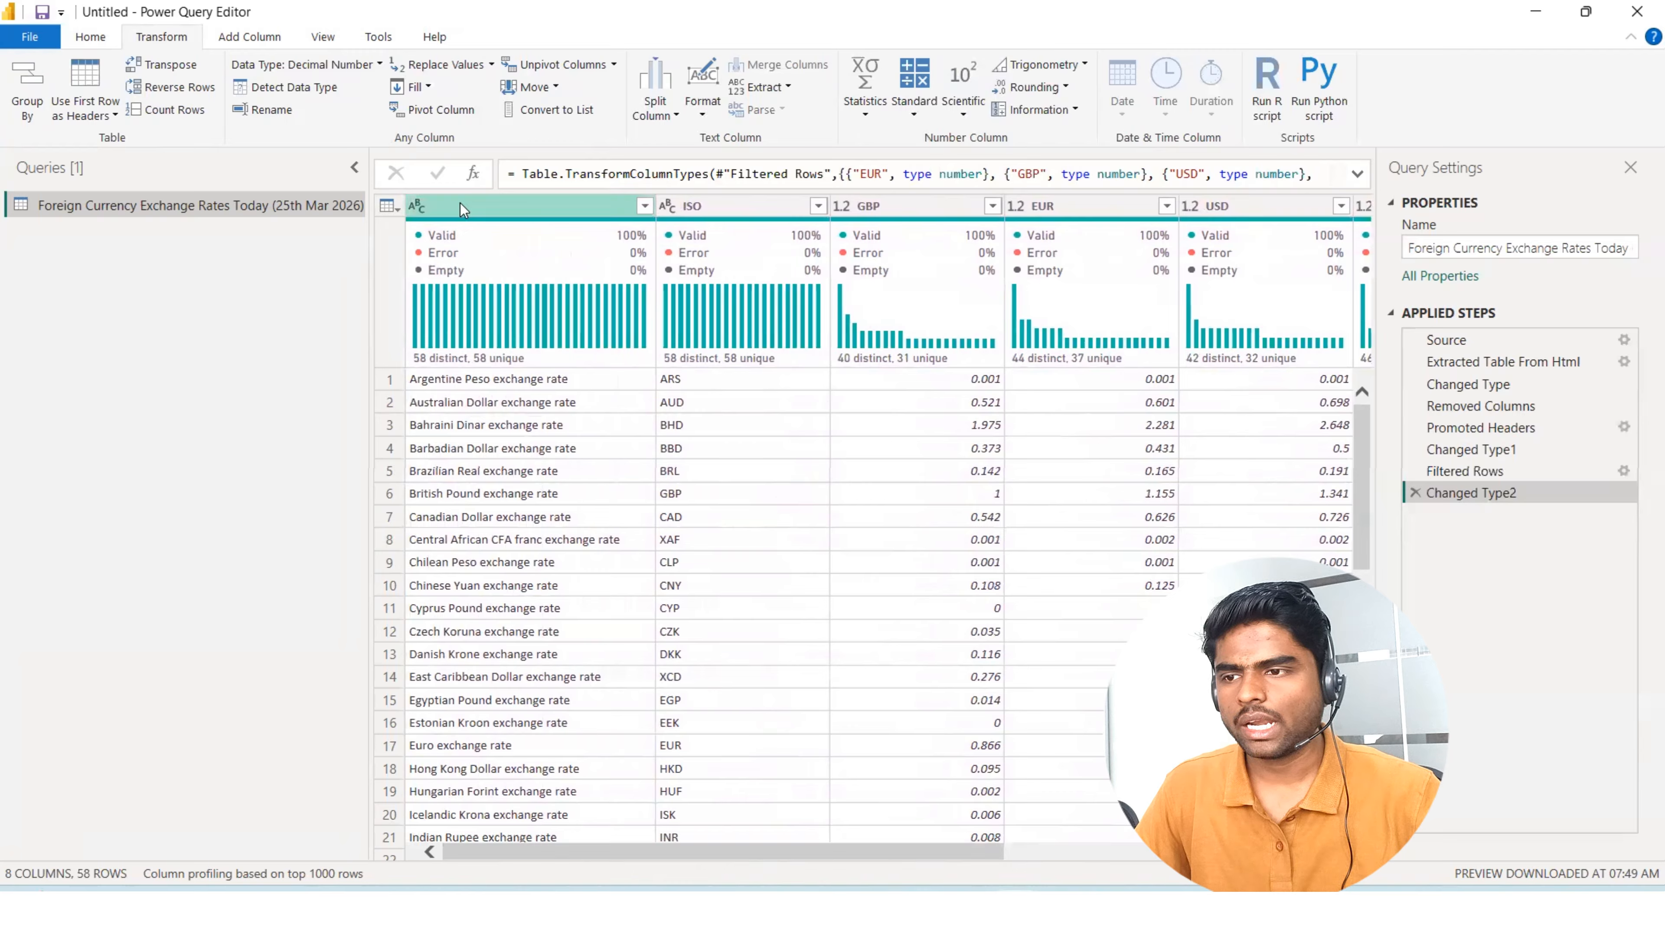
double_click(487, 207)
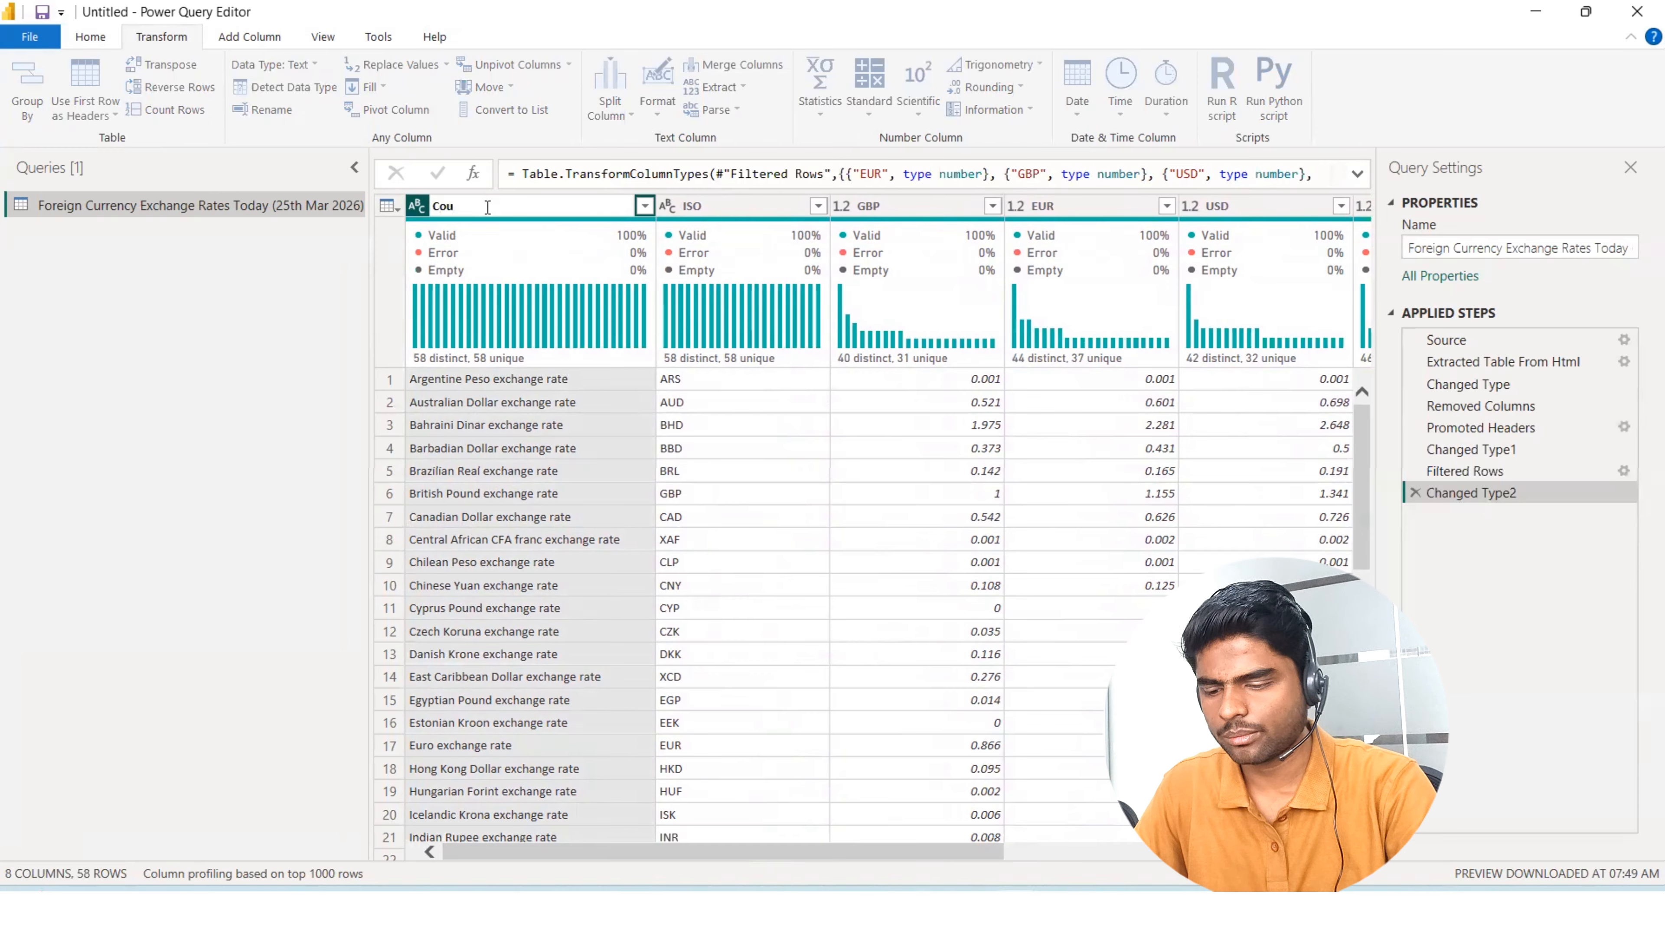
text(Country)
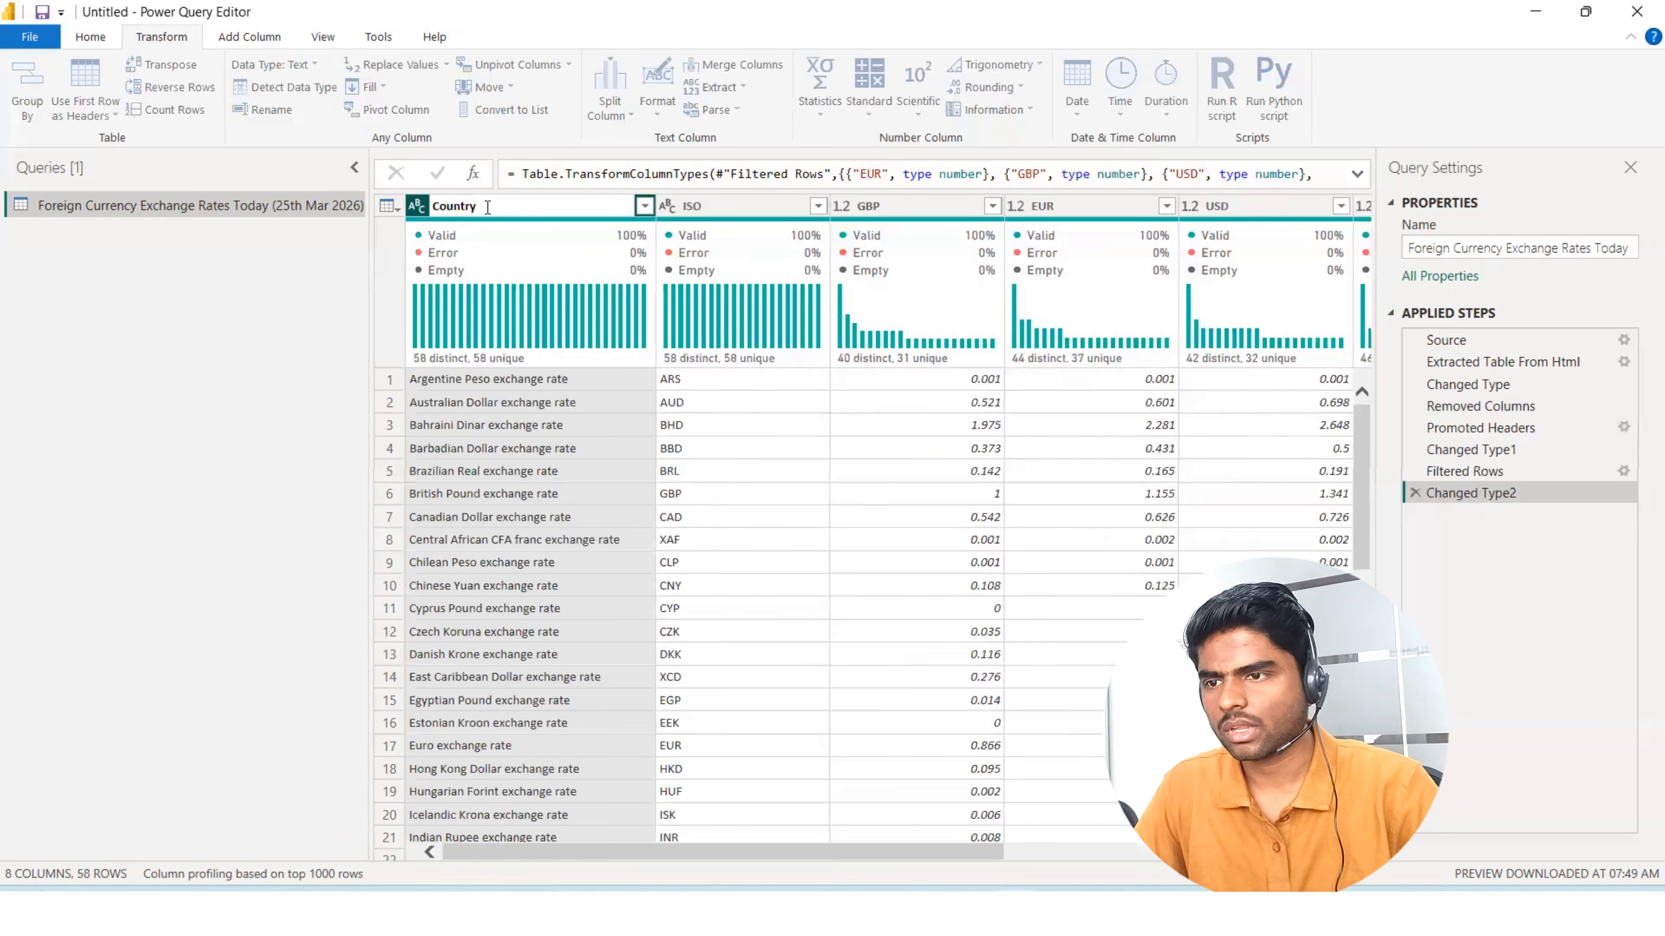
key(Return)
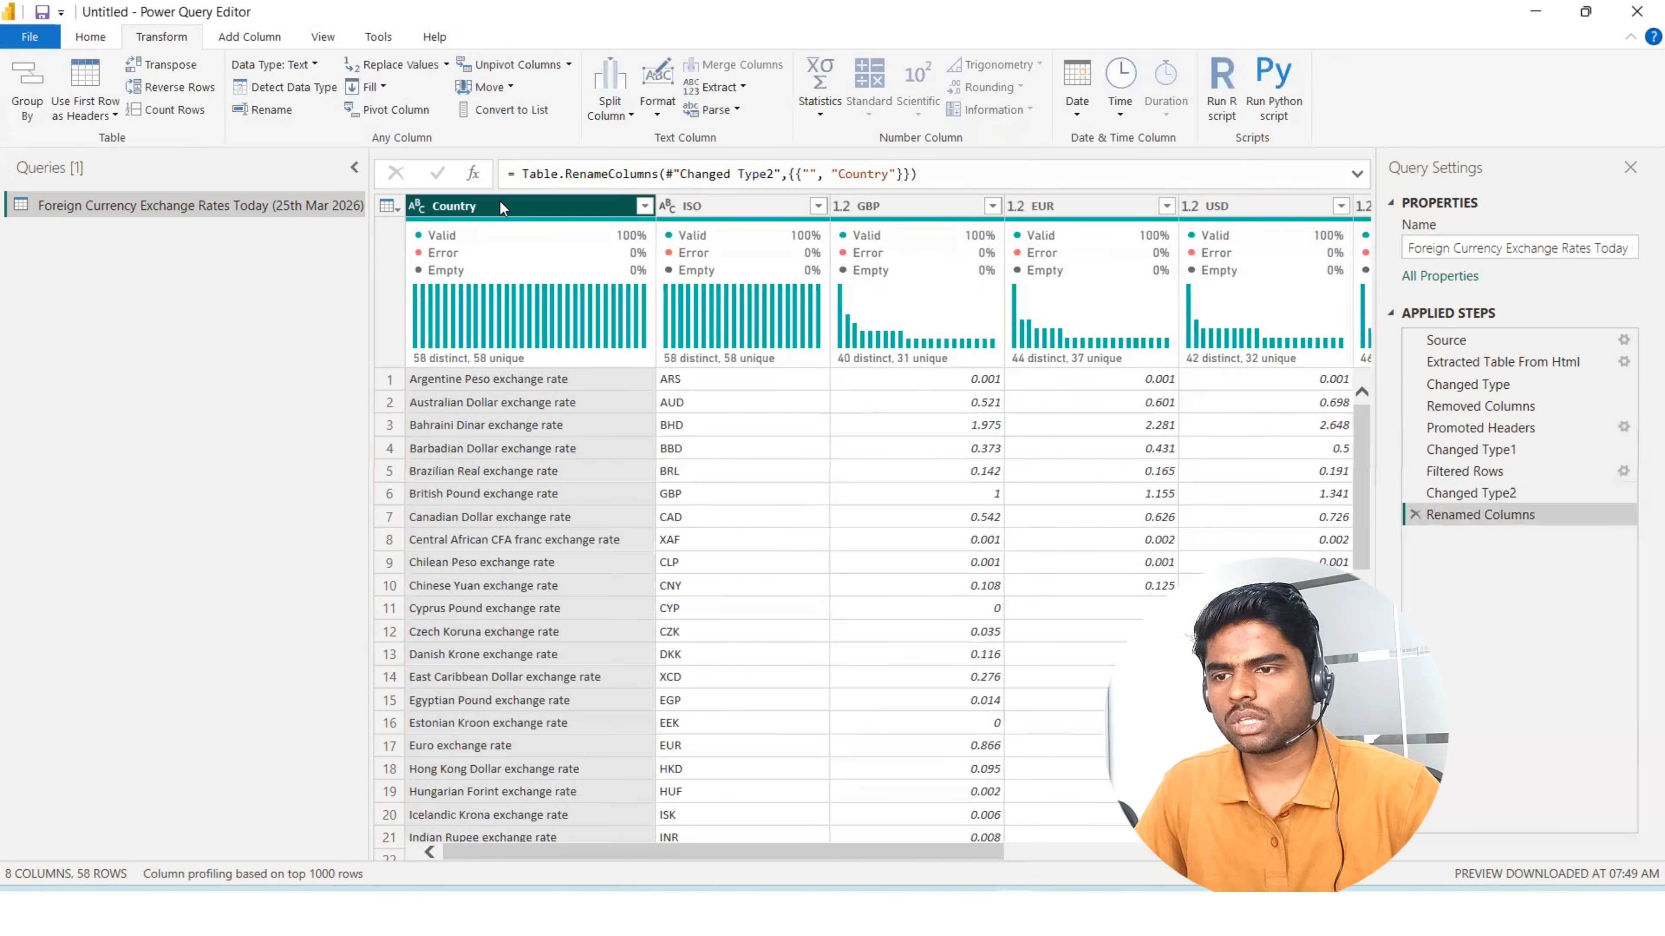
Close and apply the query changes to load the exchange rates into Power BI Desktop, and show the data in Table view.
drag(567, 851, 1119, 875)
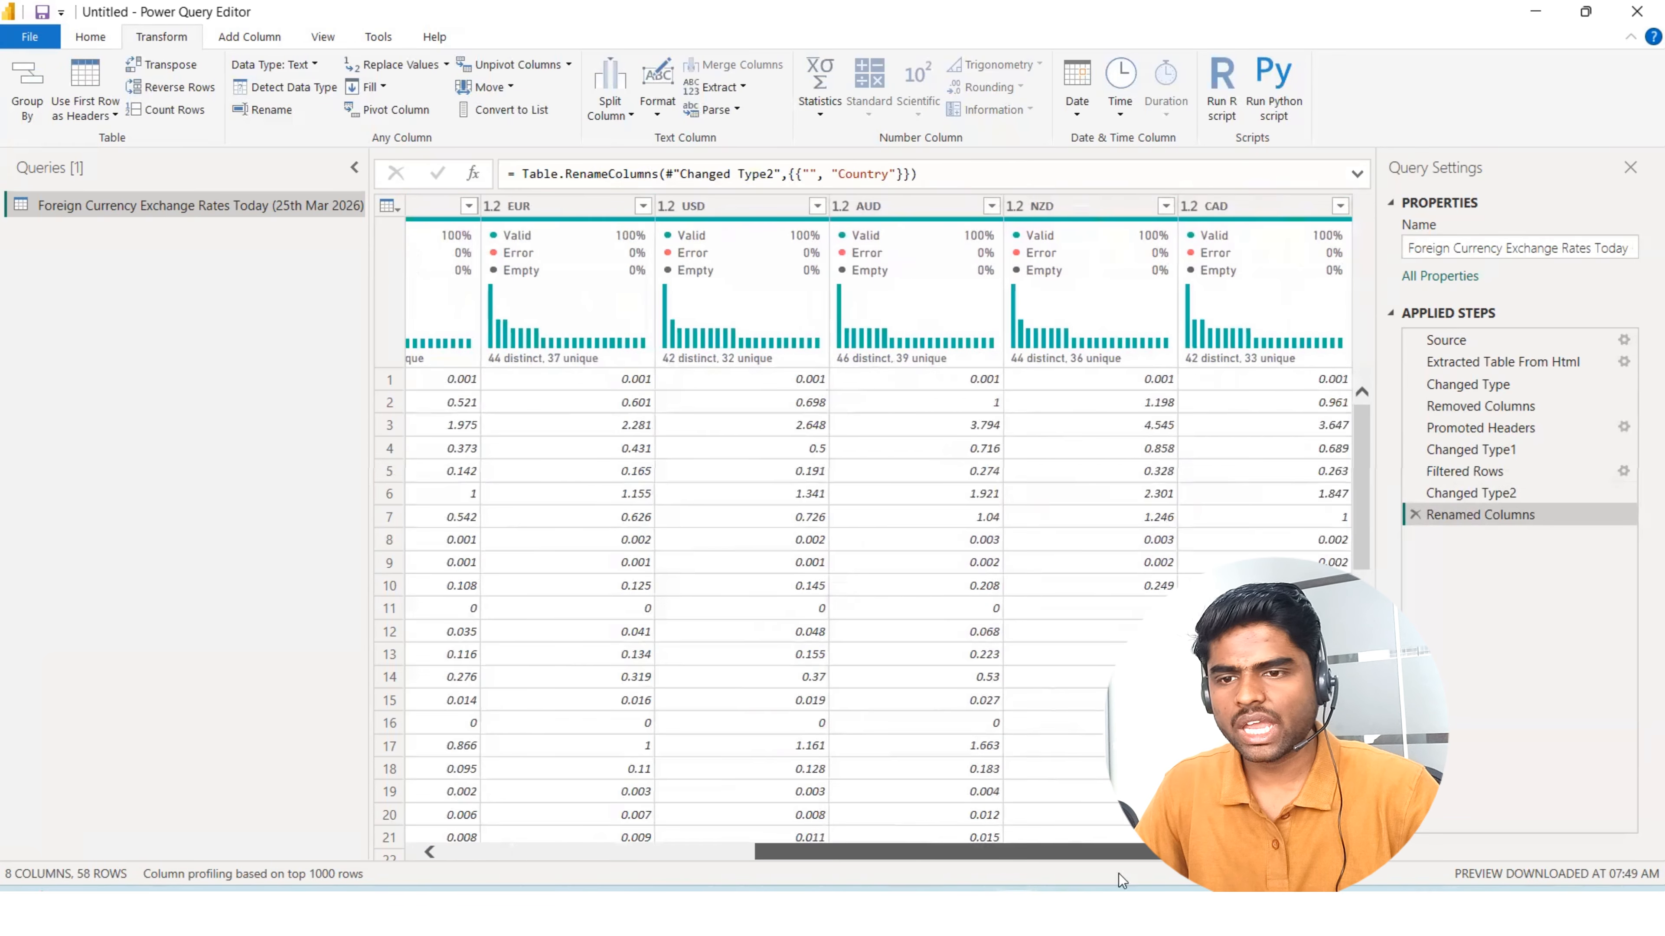
drag(1018, 884, 645, 862)
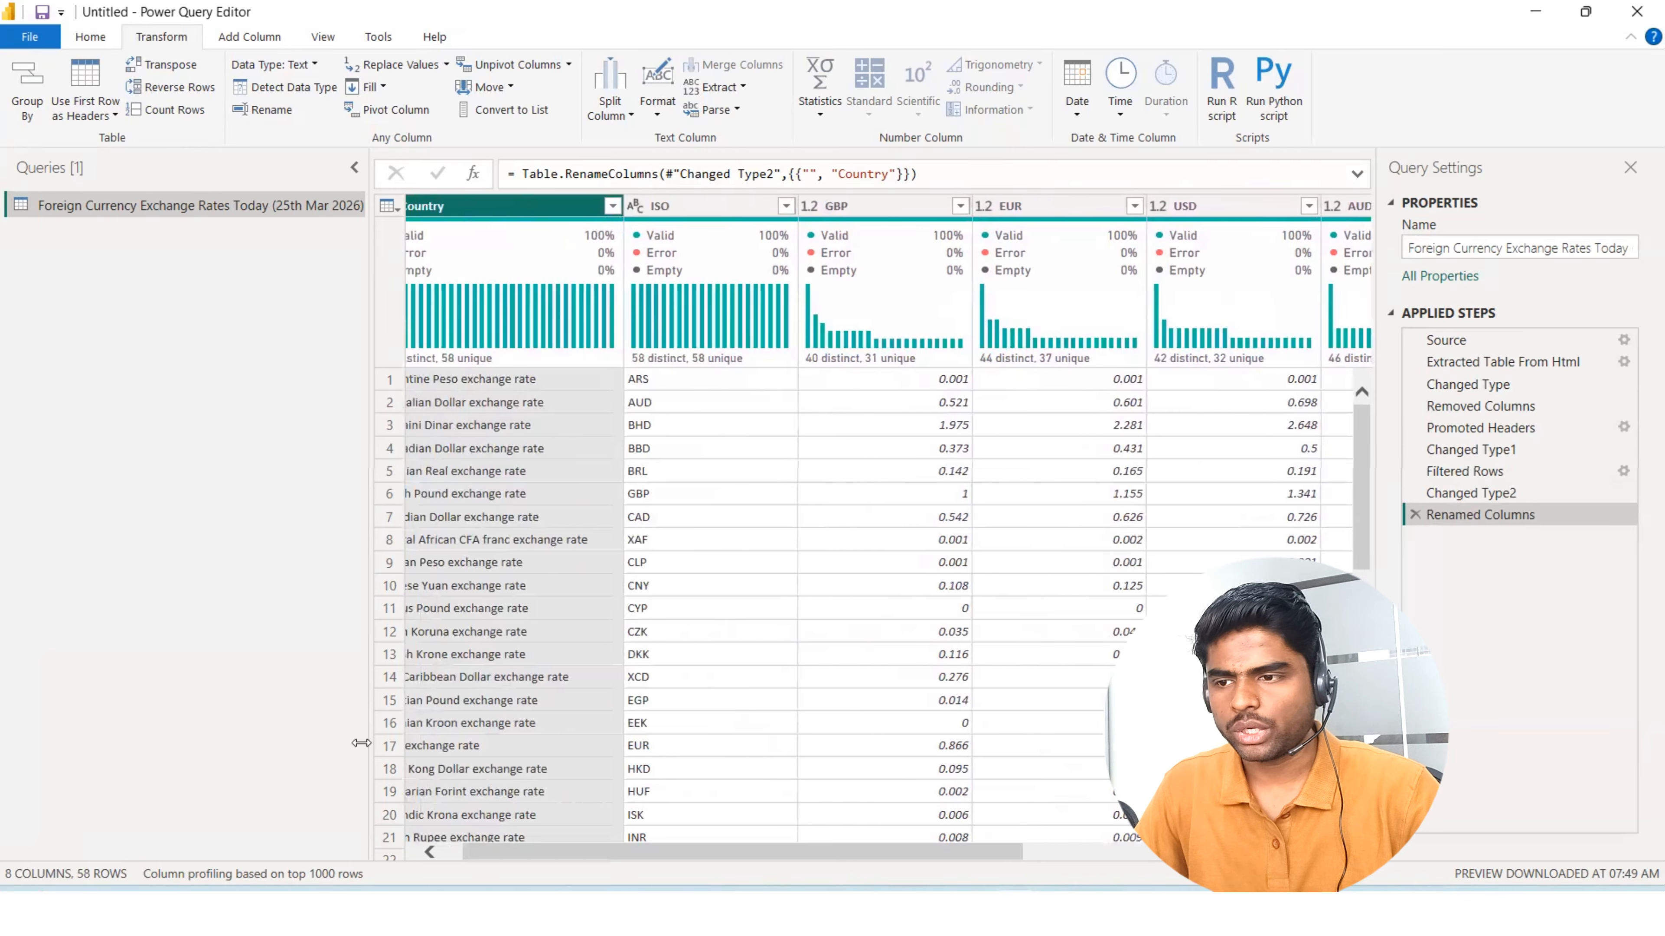
click(91, 37)
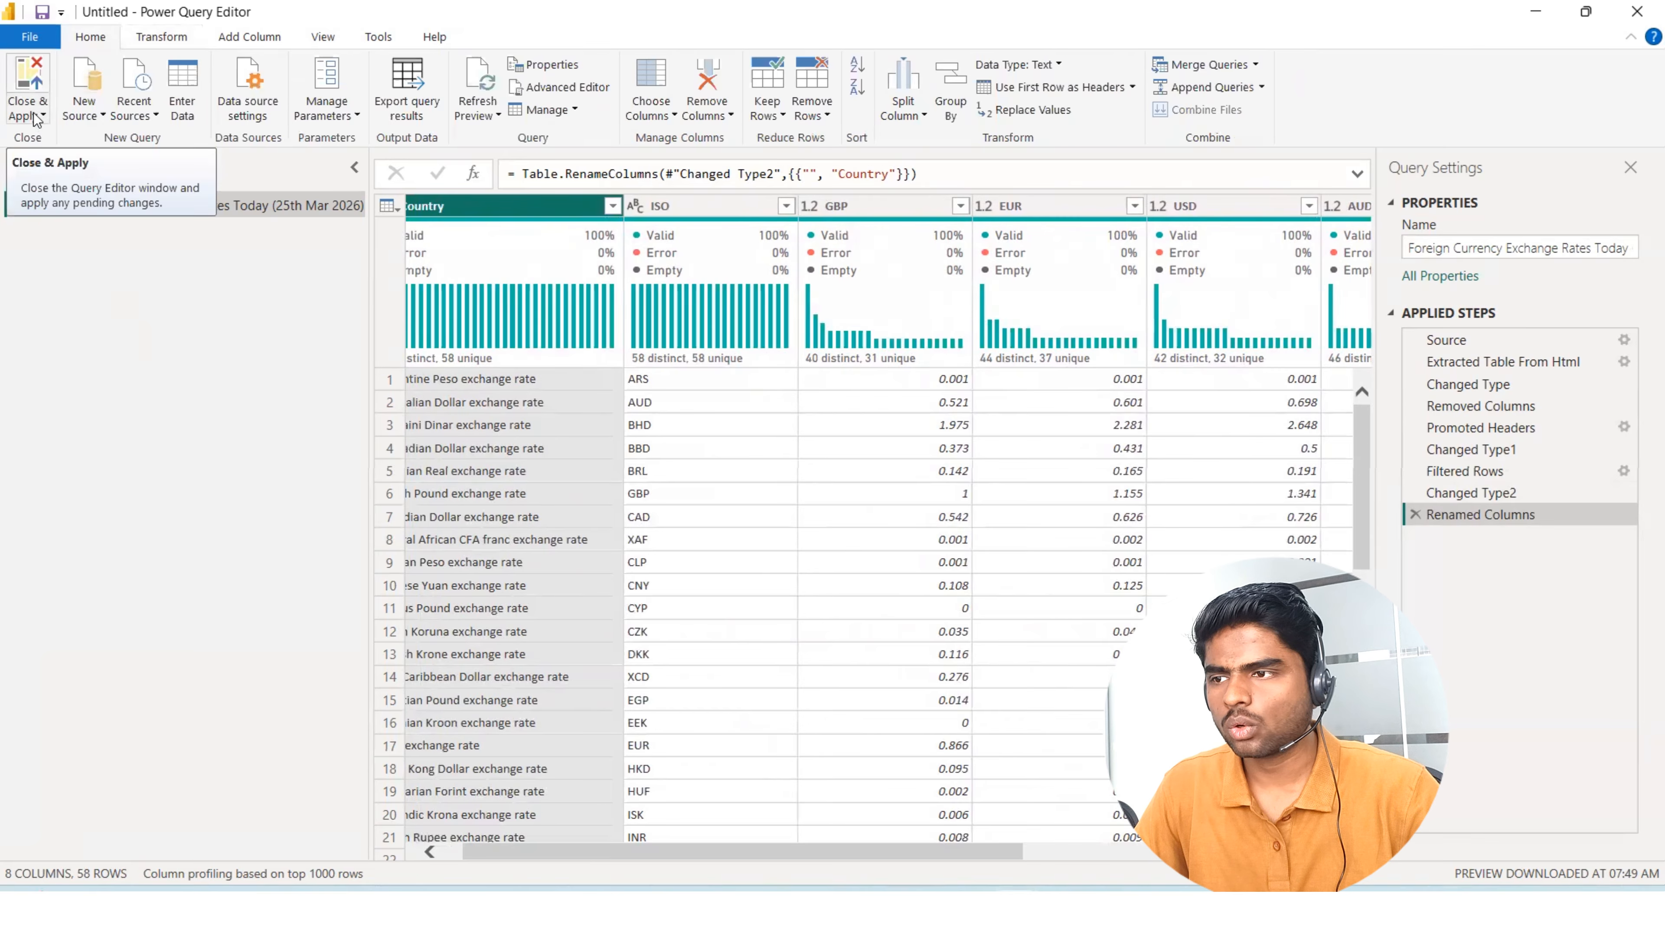
click(34, 92)
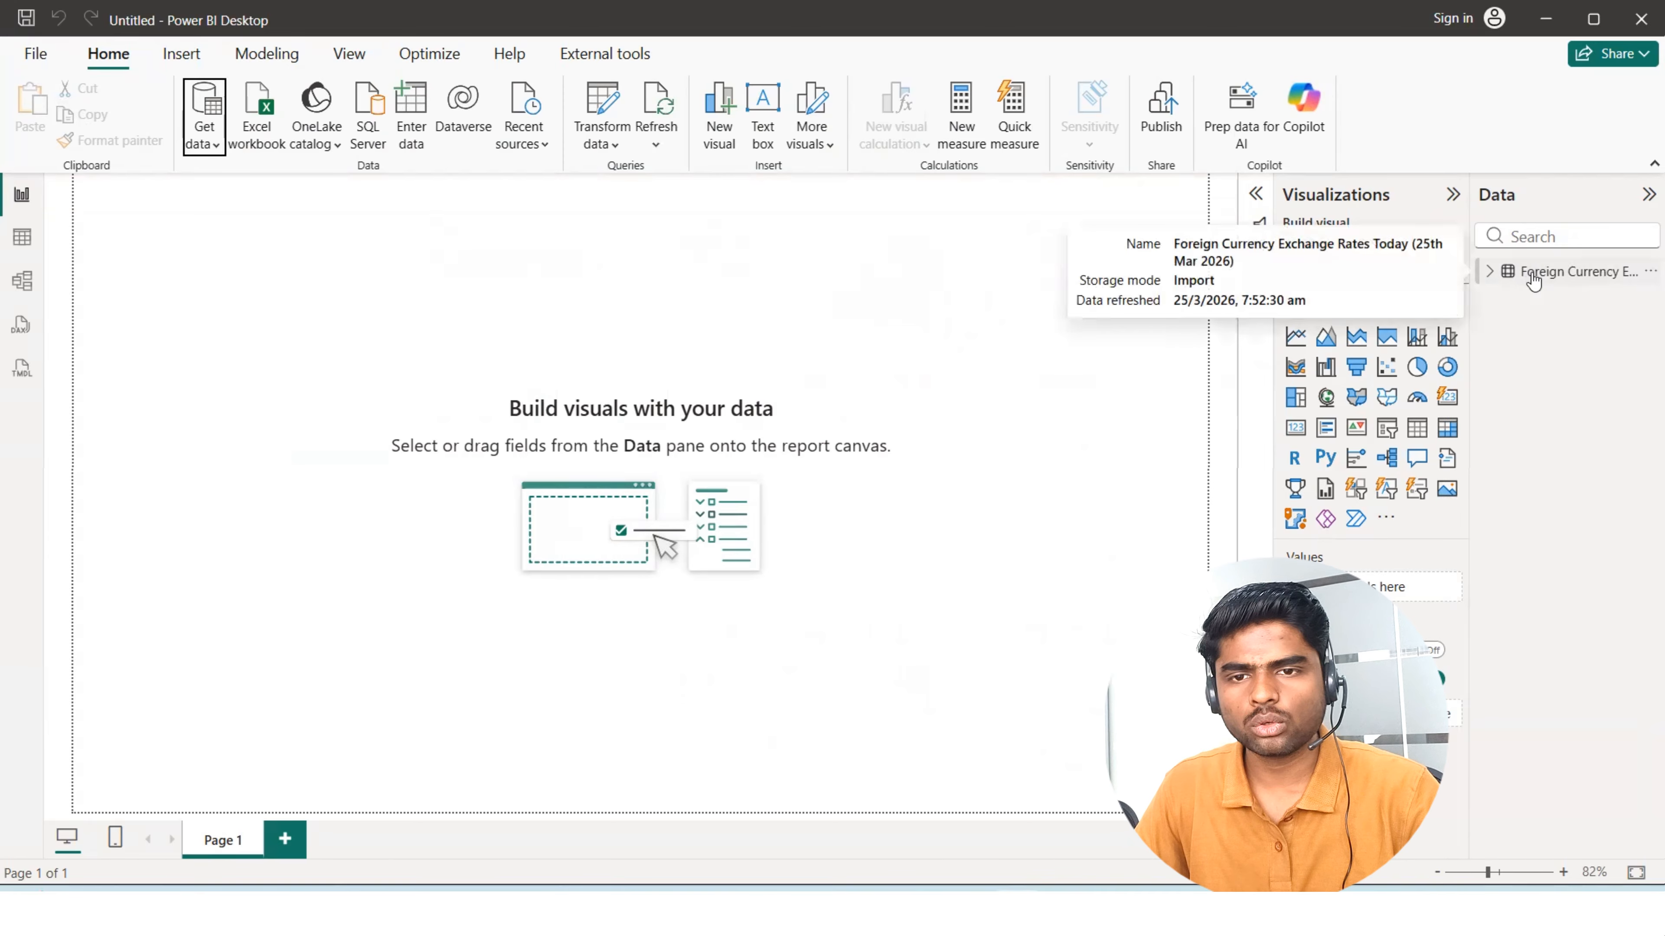
click(22, 241)
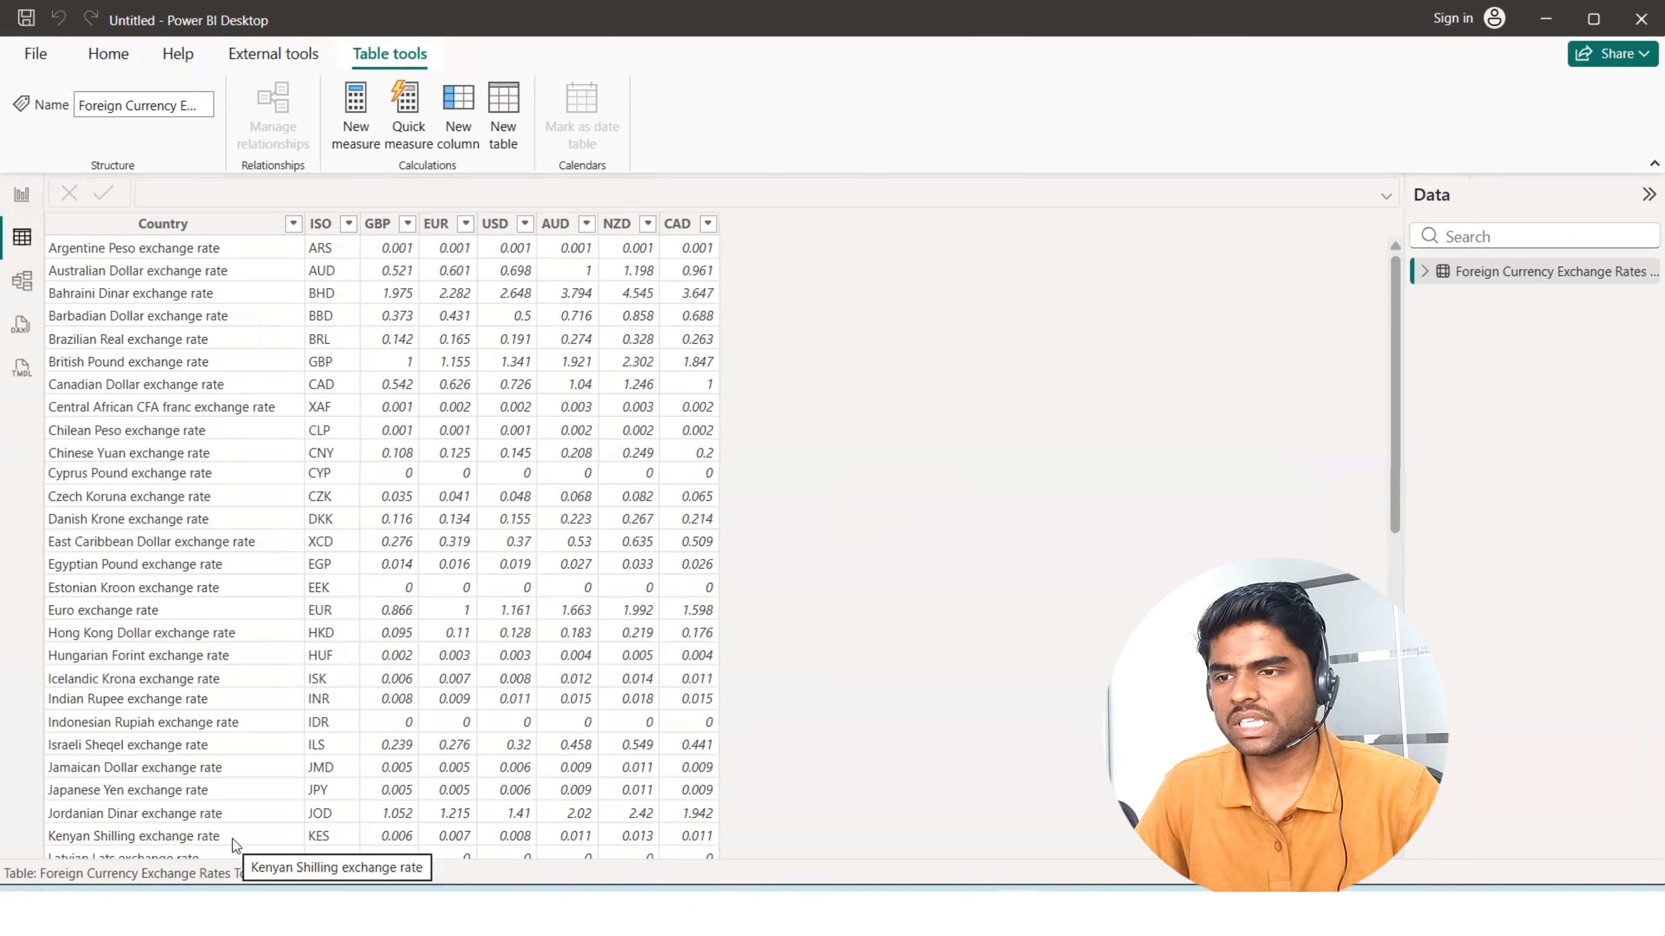
Switch to the source web page in the browser, compare its live rates table with the loaded data, and return to Power BI Desktop.
key(alt+Tab)
key(Tab)
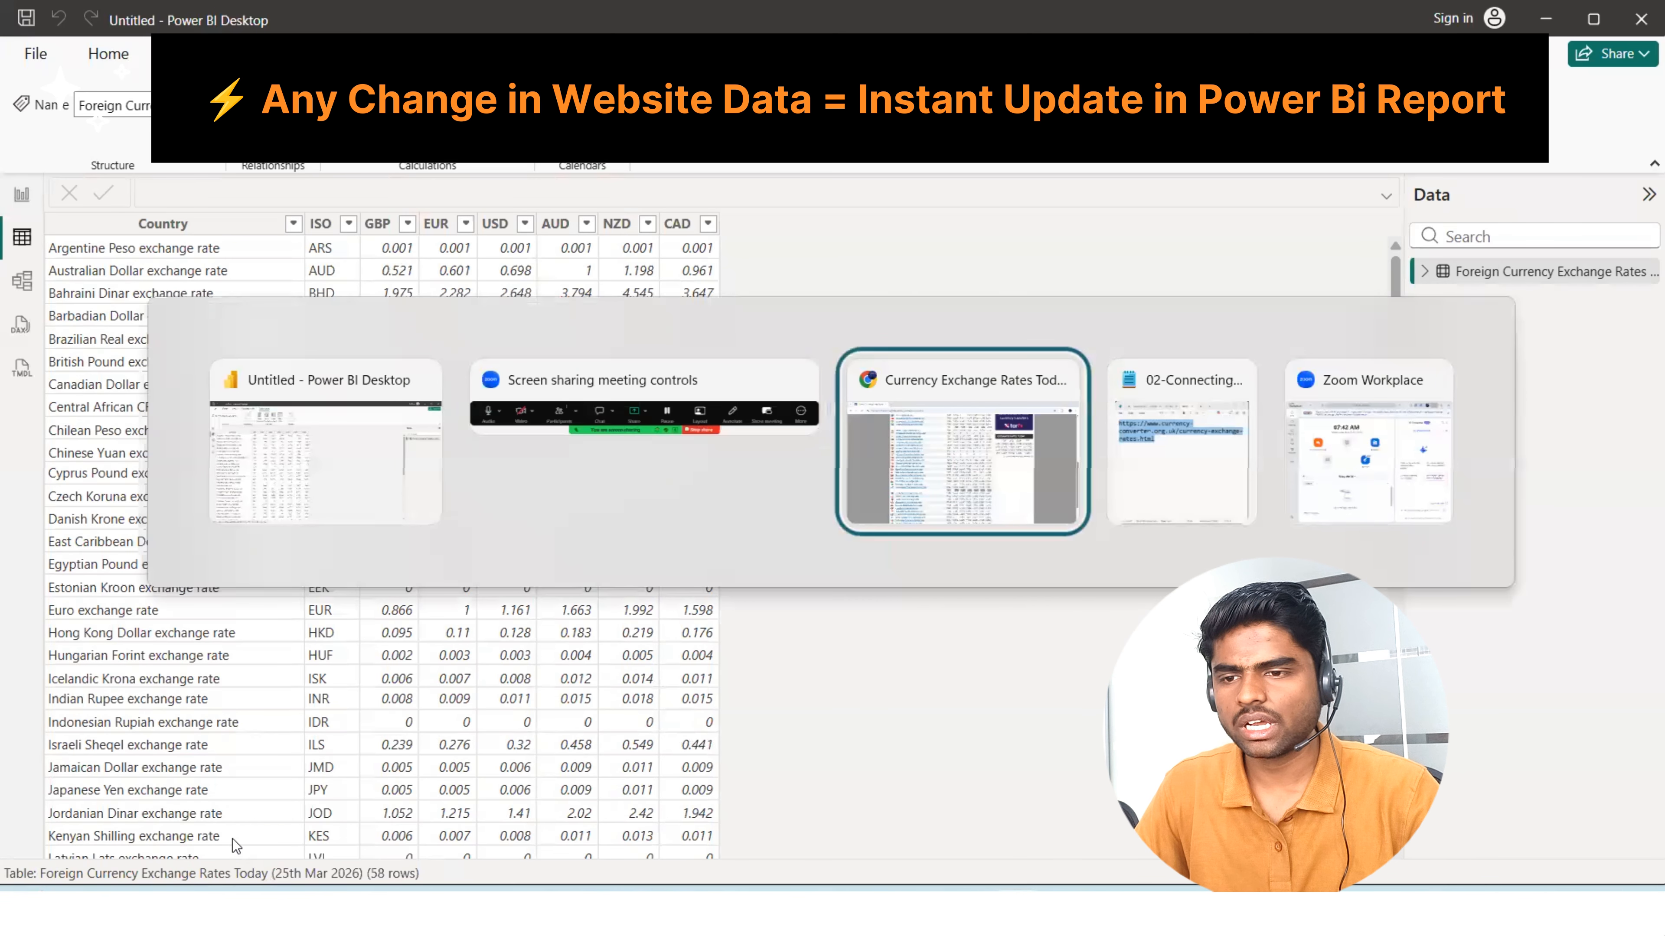
scroll(404, 596, up, 10)
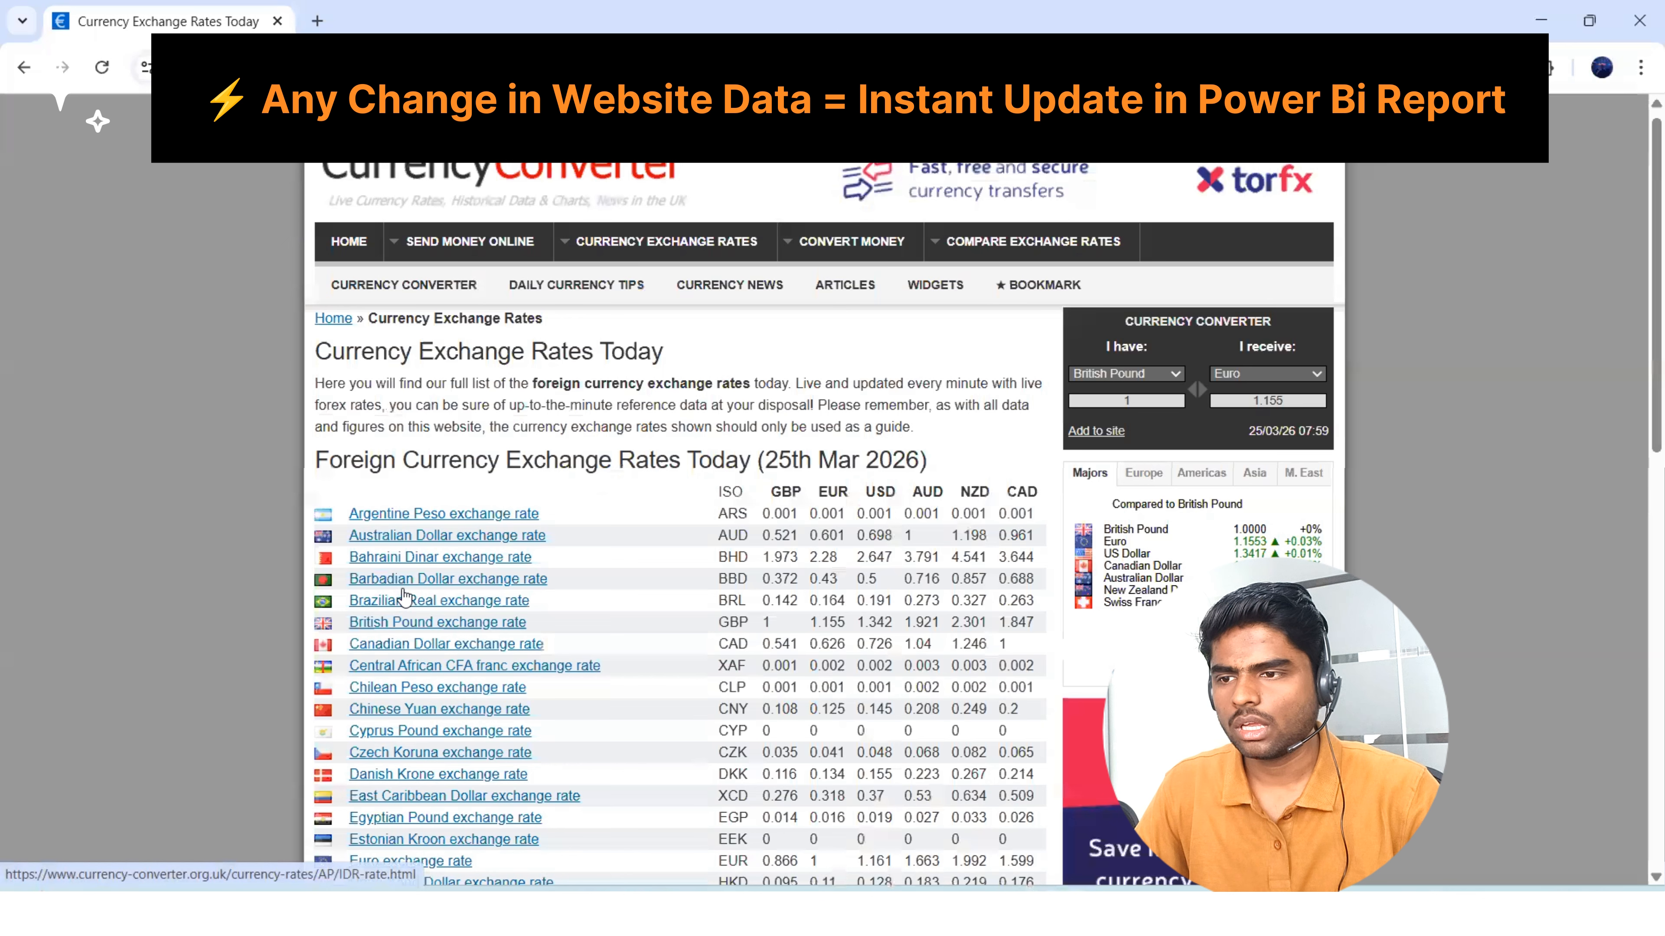
key(alt+Tab)
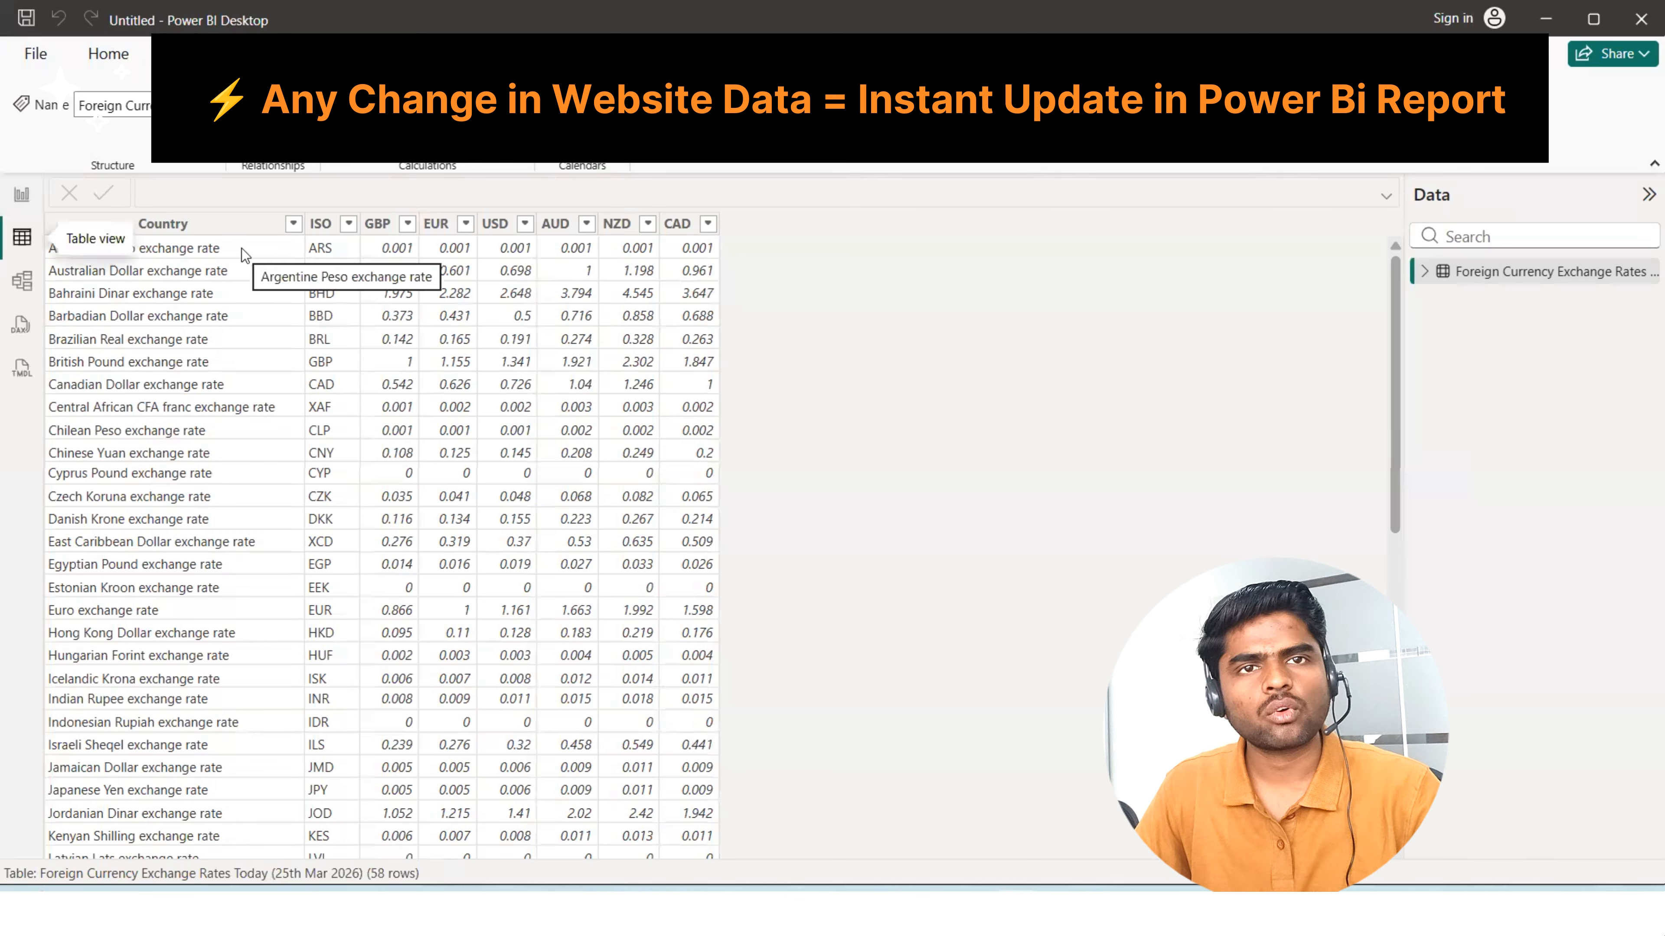